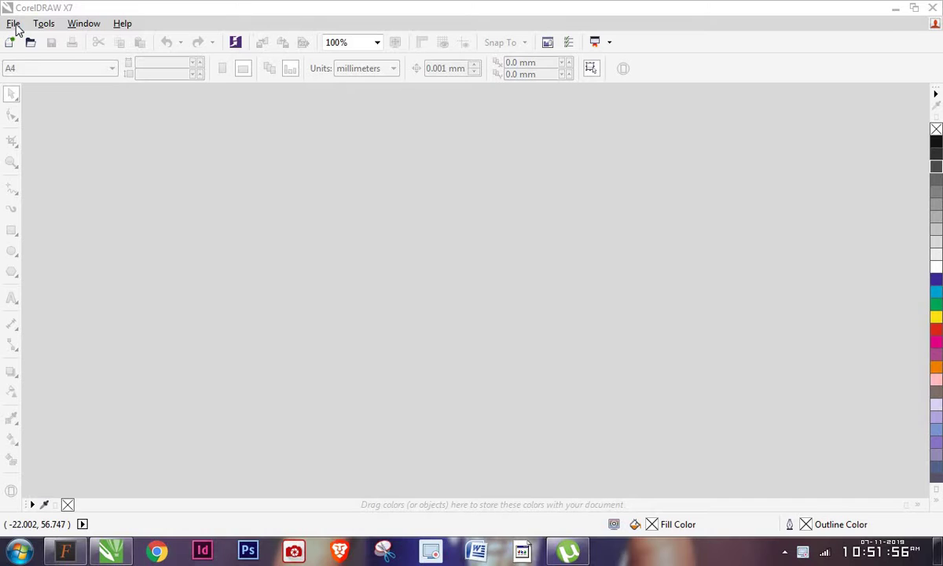
Create a new 90 × 53 mm, CMYK, 300 dpi document
click(14, 24)
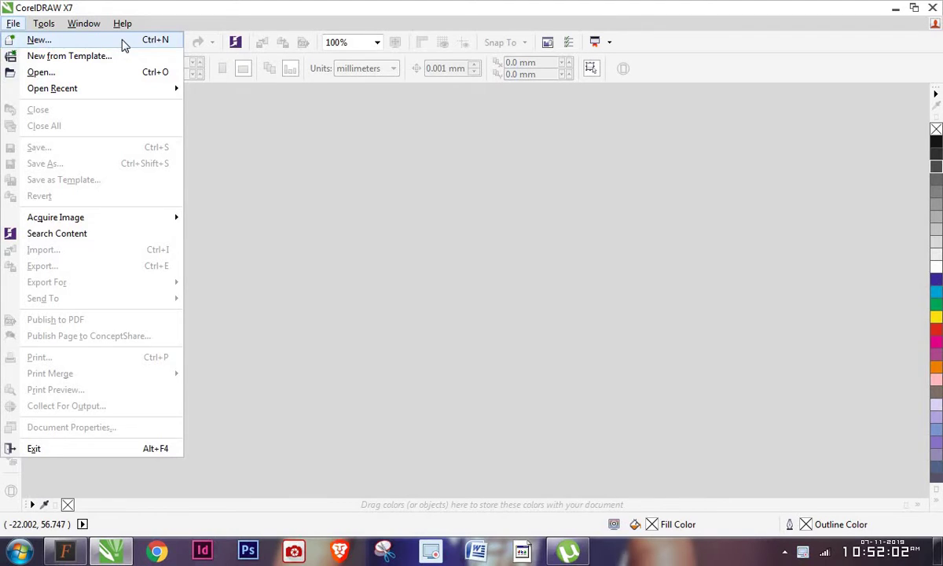
click(123, 45)
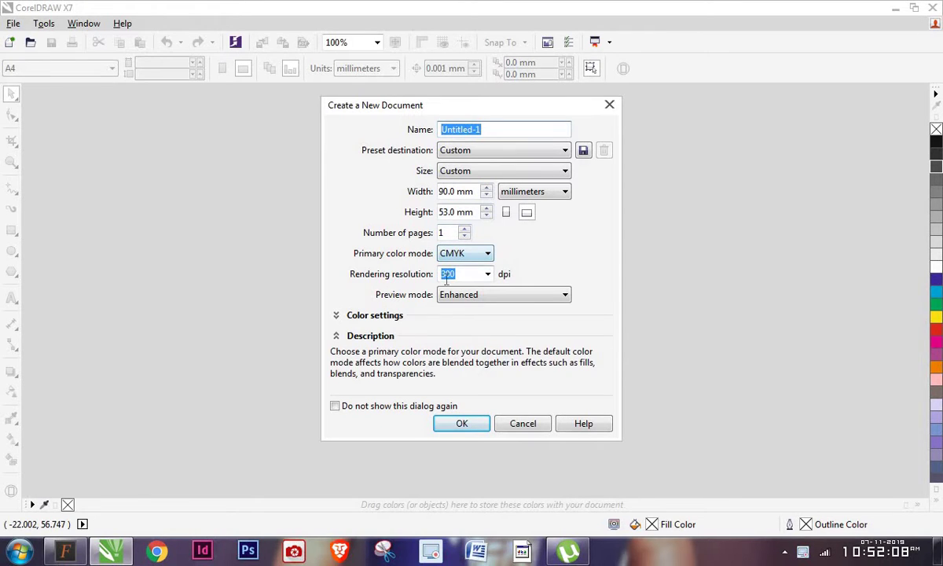
click(462, 423)
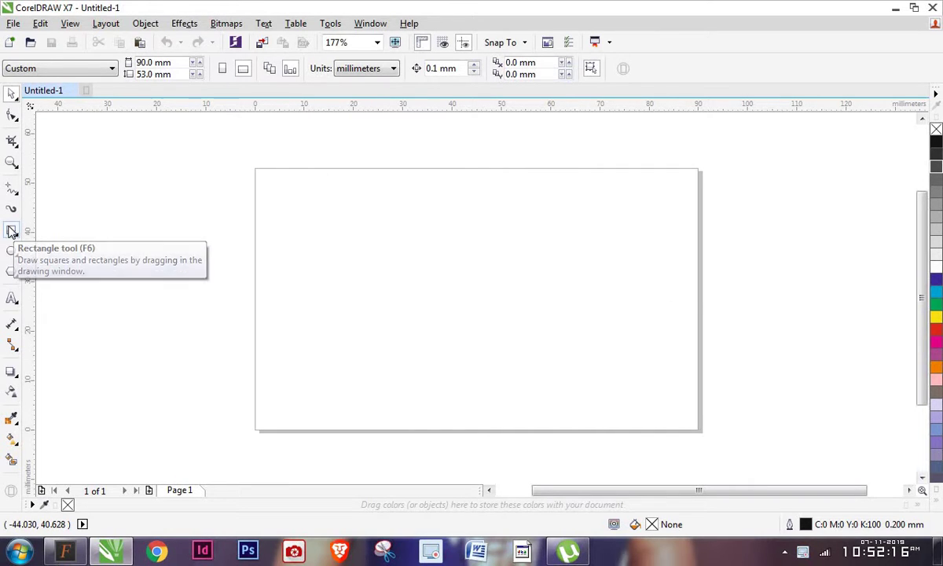
Draw a page-sized rectangle and shrink it by 8 mm to an 82 × 45 mm border
double_click(12, 230)
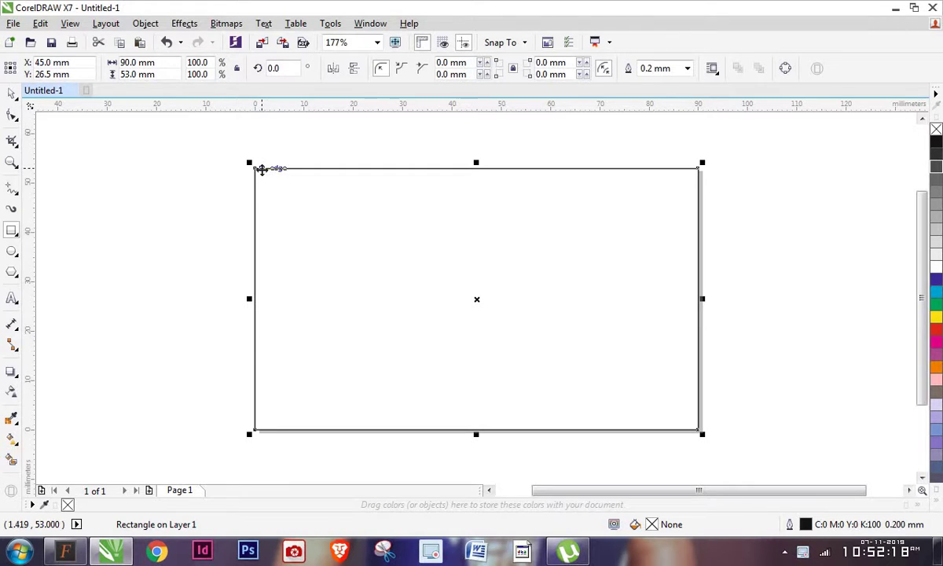
key(Escape)
key(space)
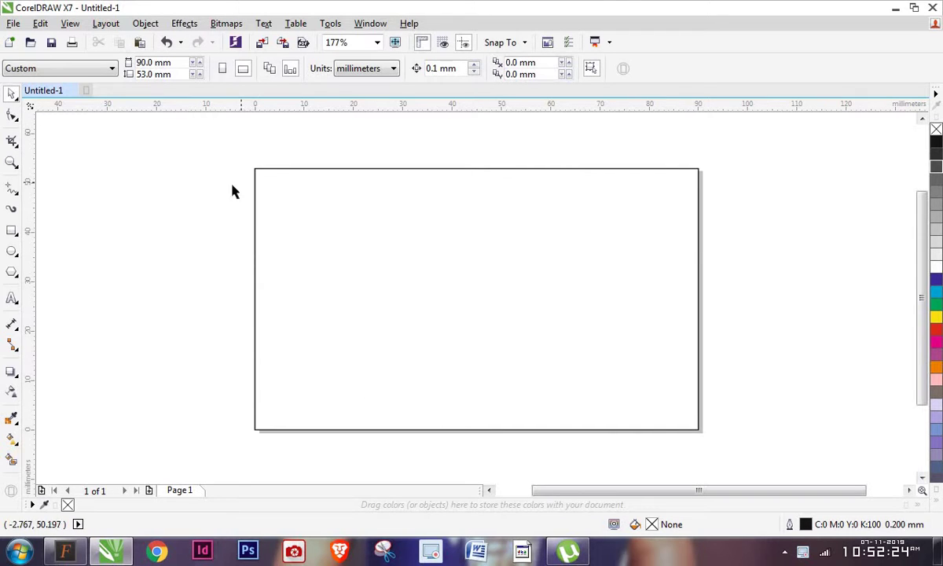
click(300, 260)
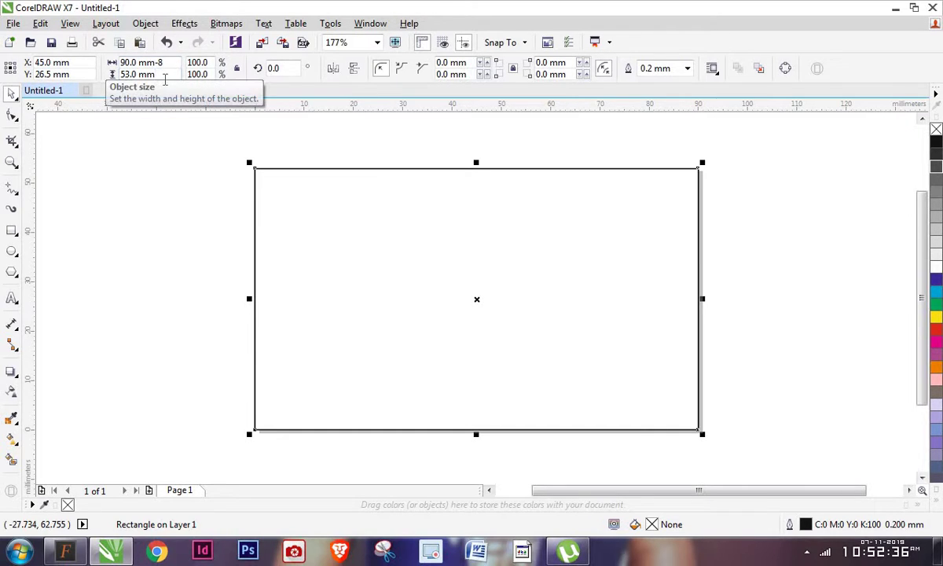
key(Return)
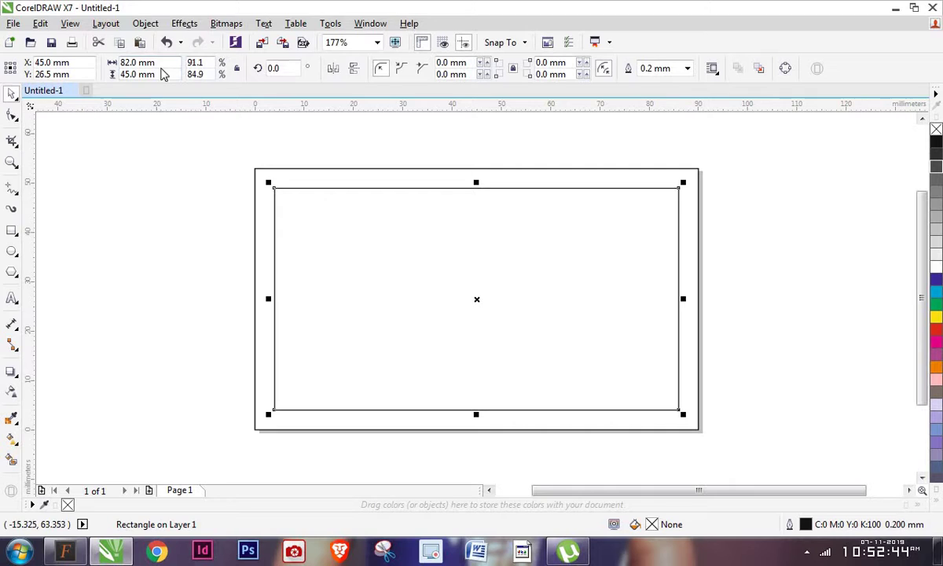
click(179, 173)
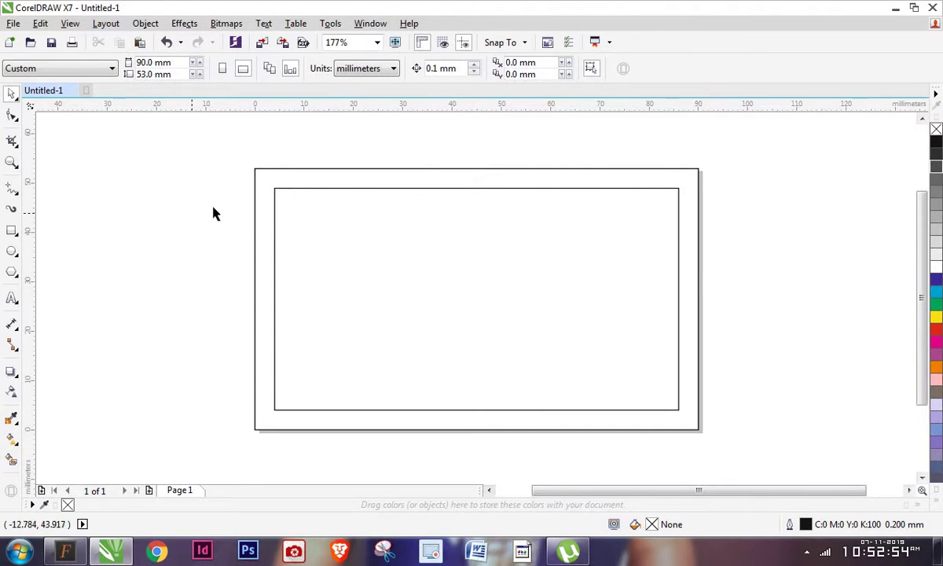
click(257, 185)
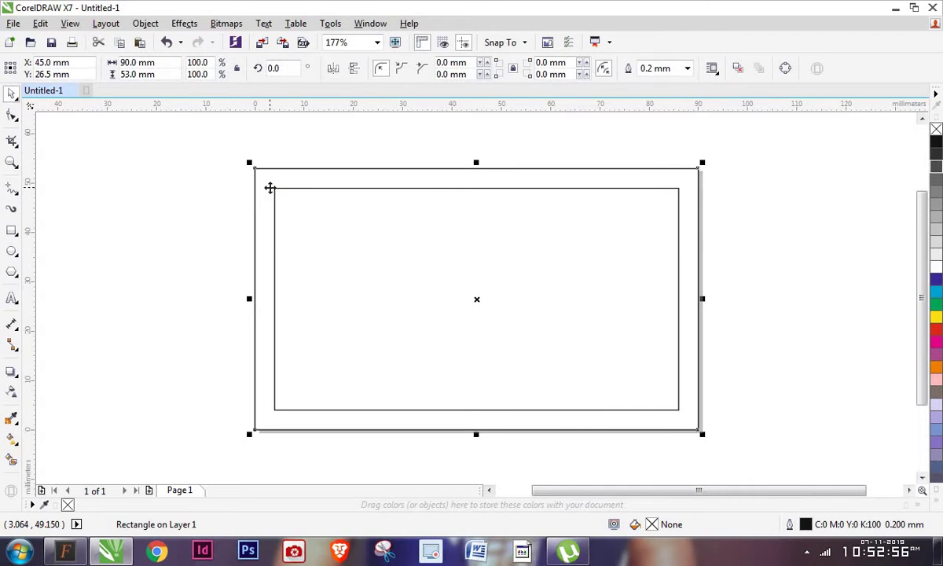
click(270, 188)
click(314, 189)
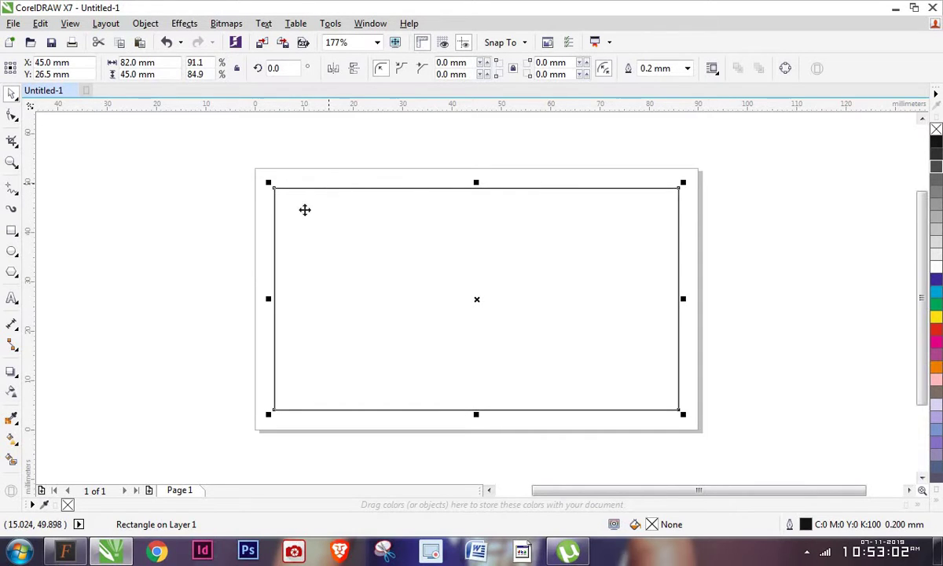
click(198, 213)
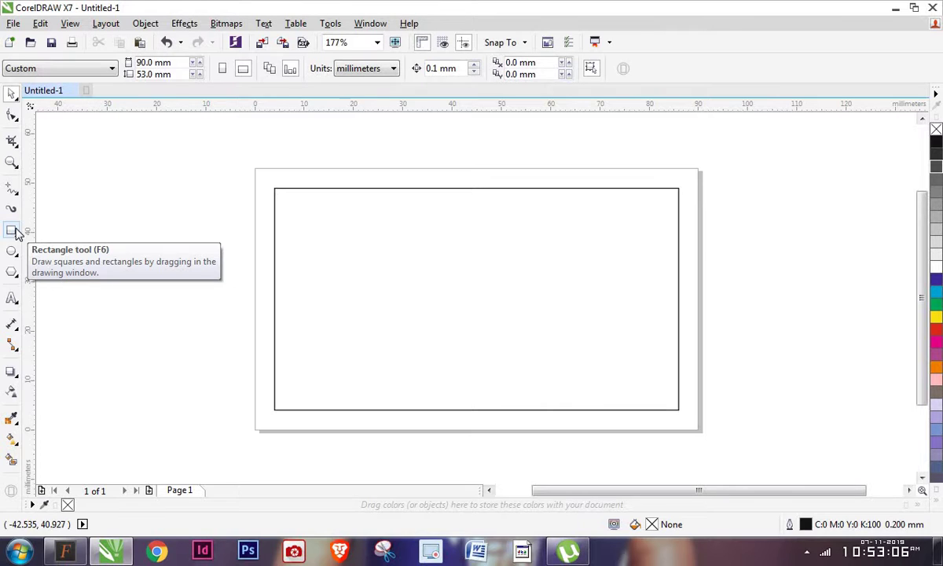
Draw a page-sized rectangle and reshape it into a thin strip at the card's lower left
click(11, 236)
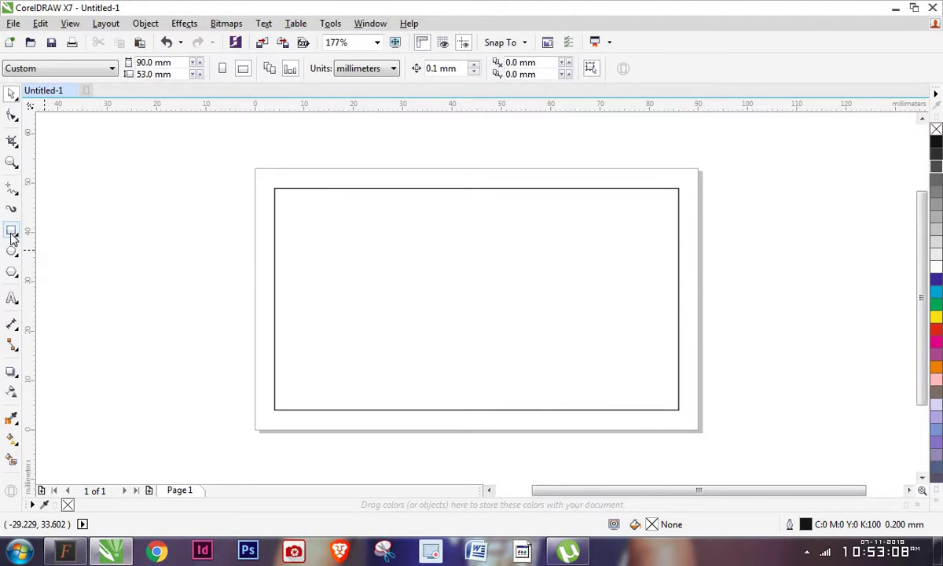
double_click(11, 232)
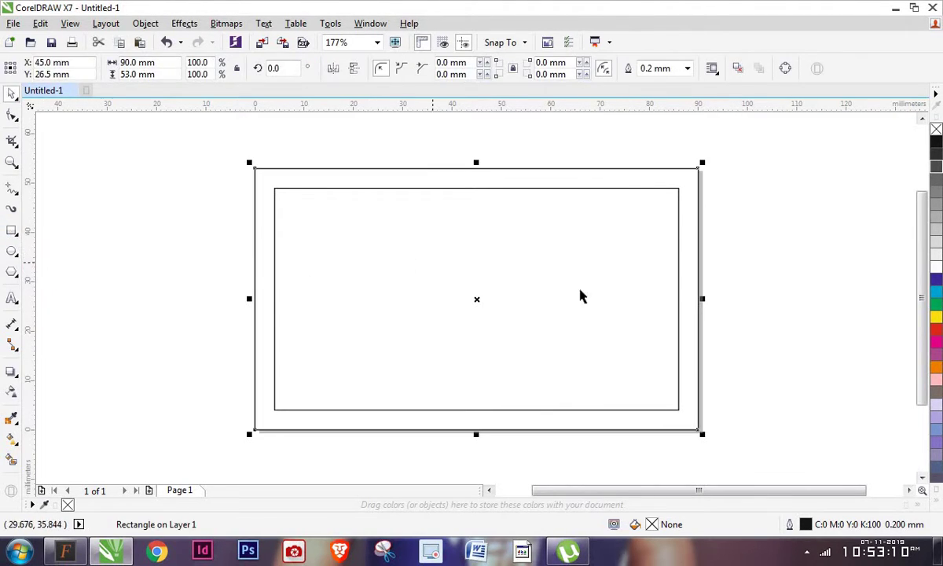
drag(704, 299, 481, 297)
key(ctrl+z)
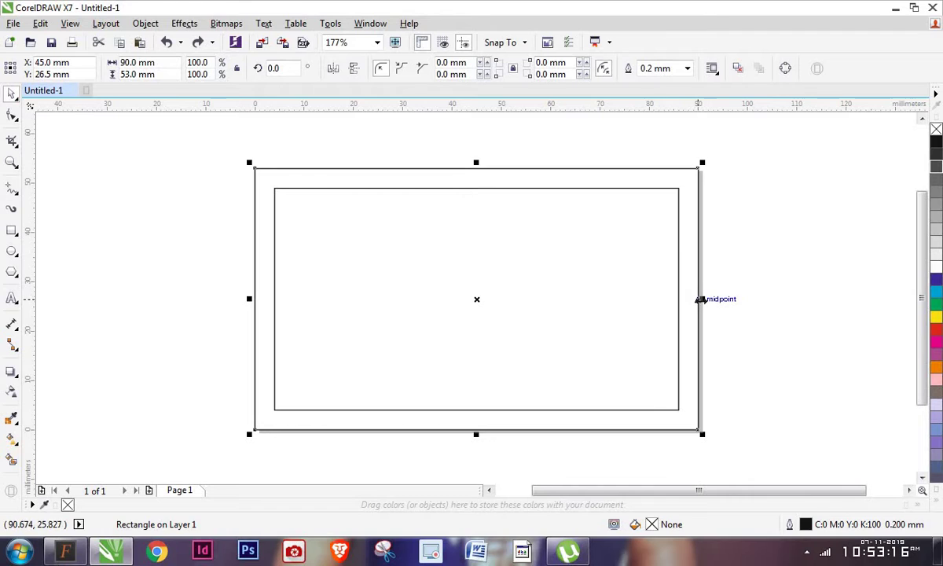
drag(701, 299, 487, 293)
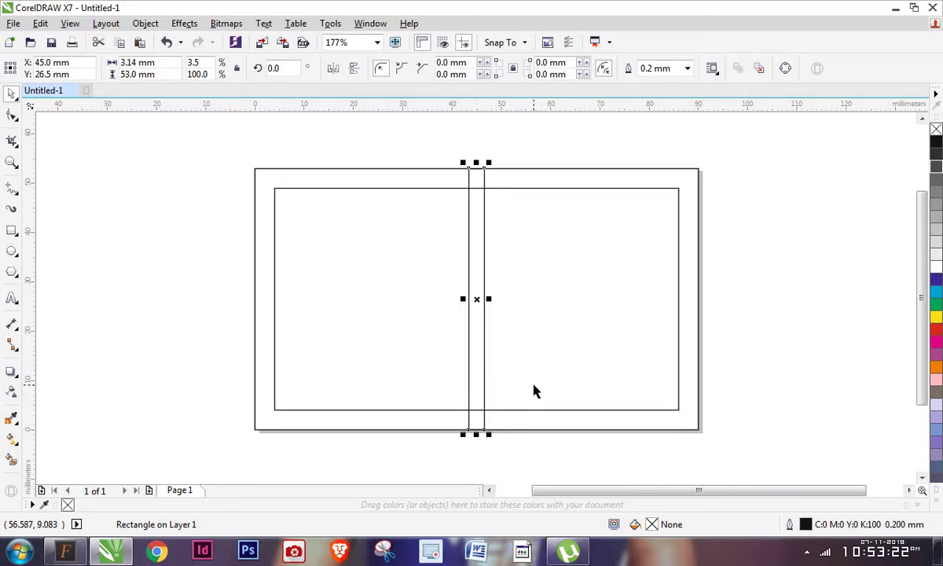
drag(482, 374, 294, 369)
drag(293, 163, 293, 308)
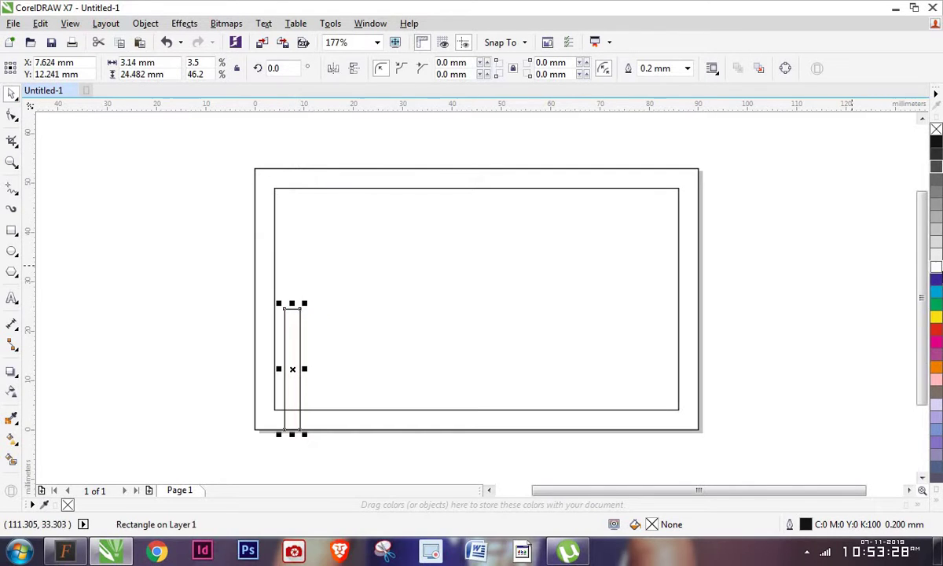
Fill the strip orange and remove its outline
click(936, 367)
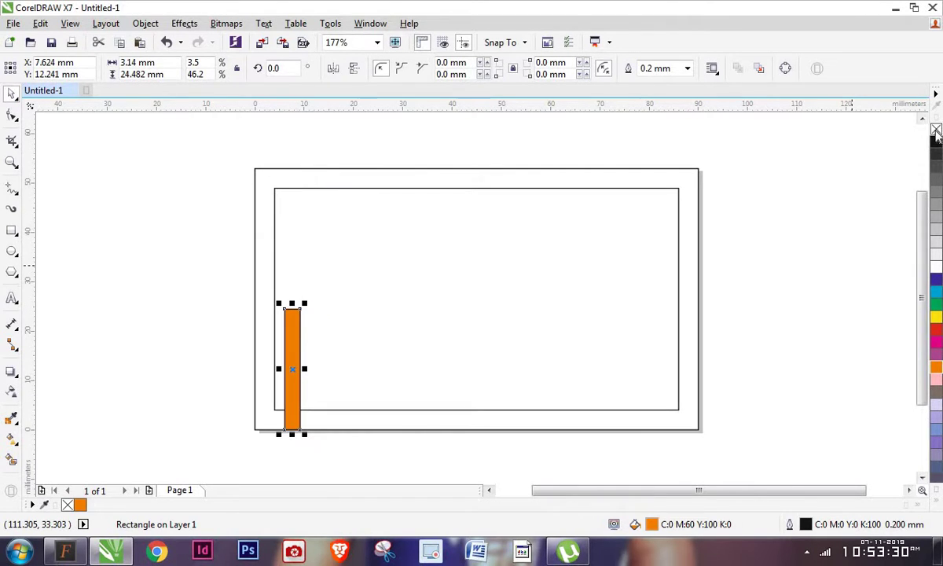
right_click(936, 128)
click(196, 321)
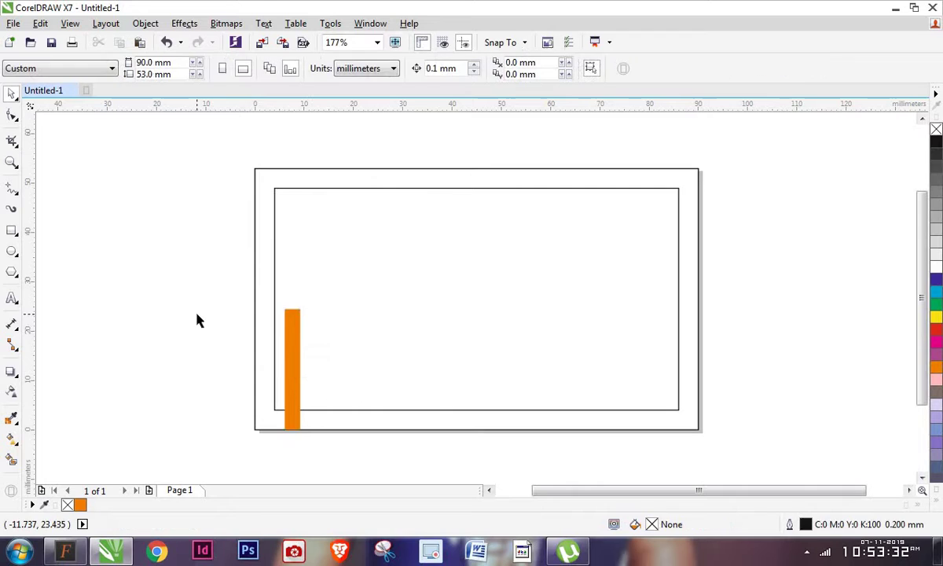
Type the title 'Negizh Designs', fixing the misspelled 'Desins'
key(F8)
click(318, 267)
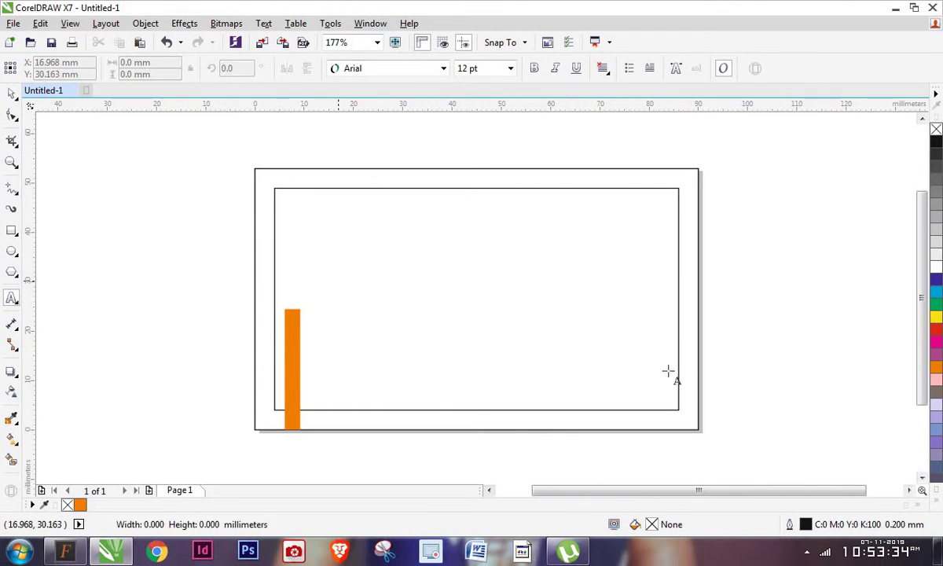
text(Ne)
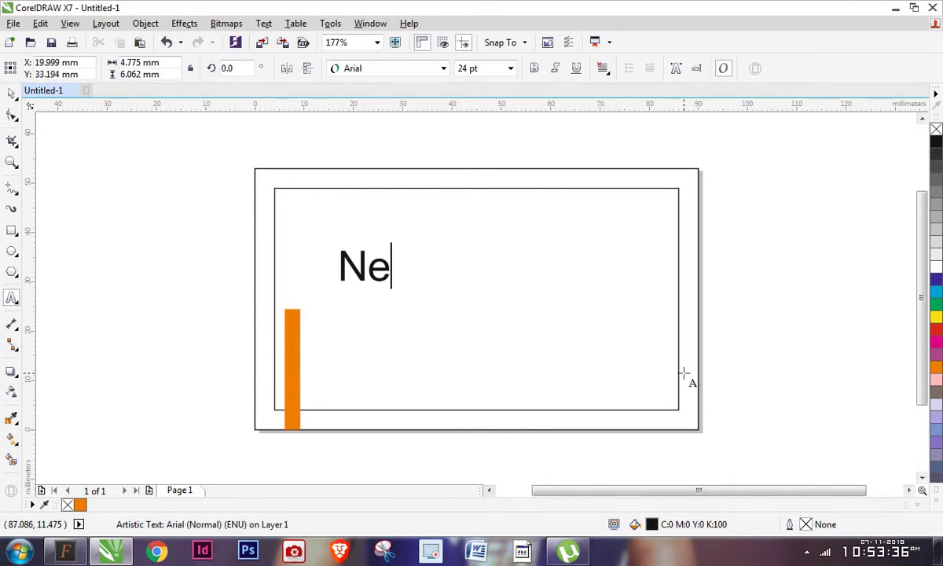
text(gi)
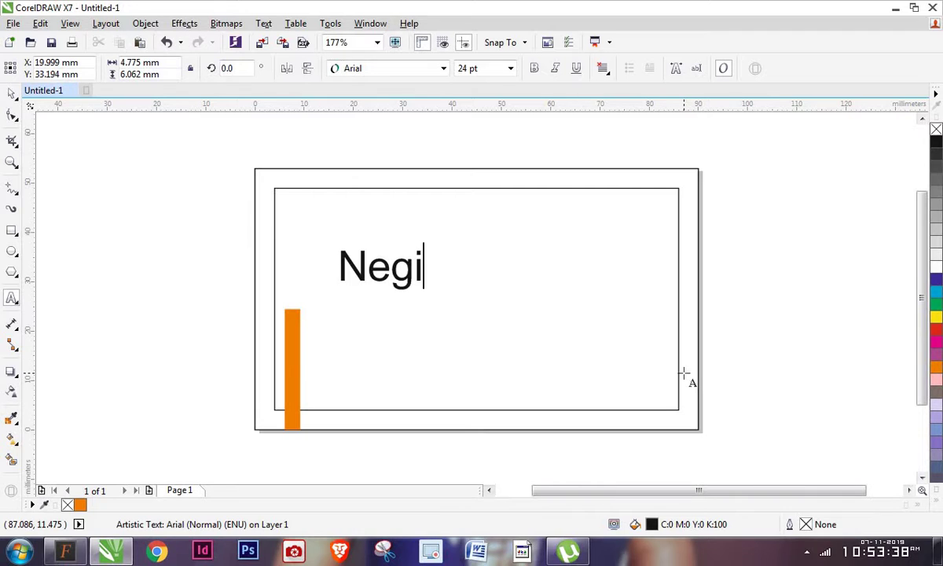
text(zh De)
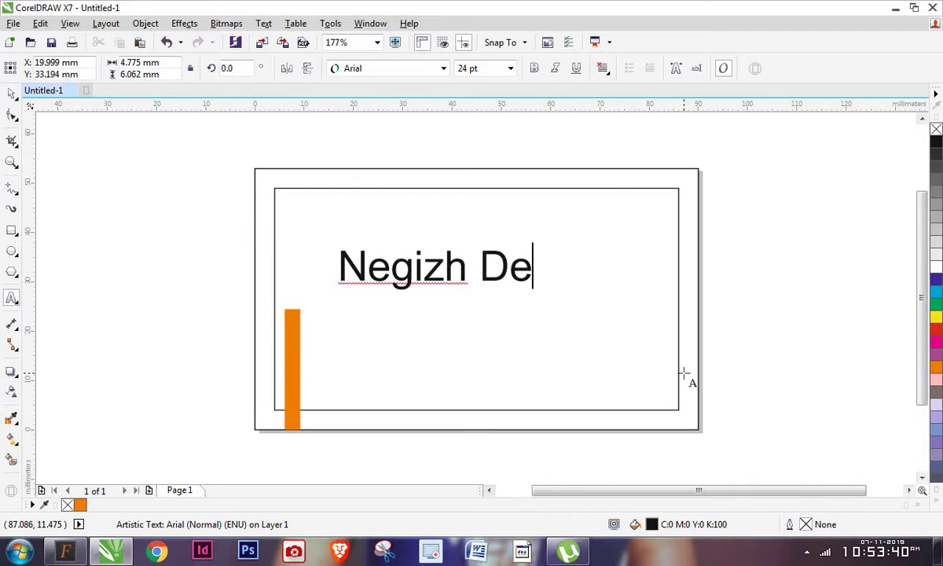
text(sins)
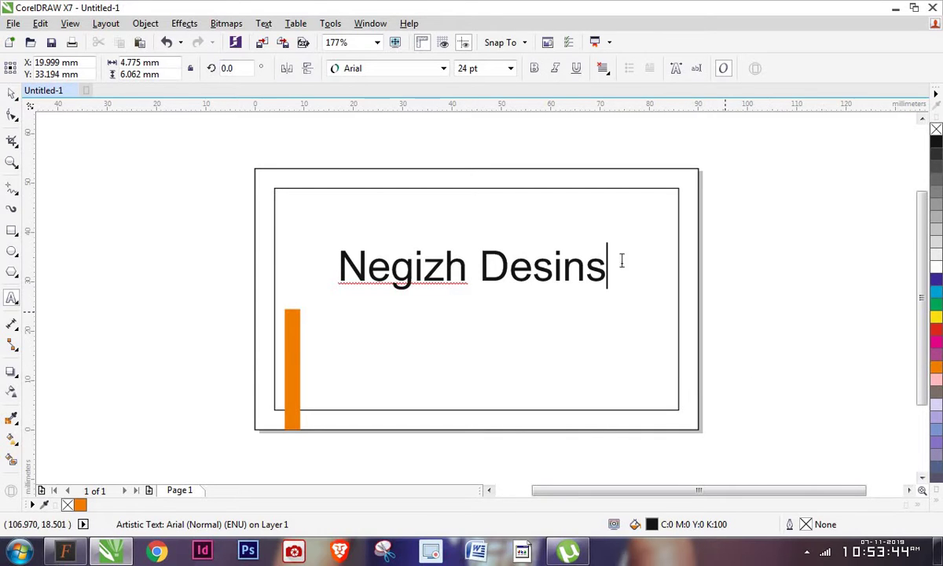
click(563, 267)
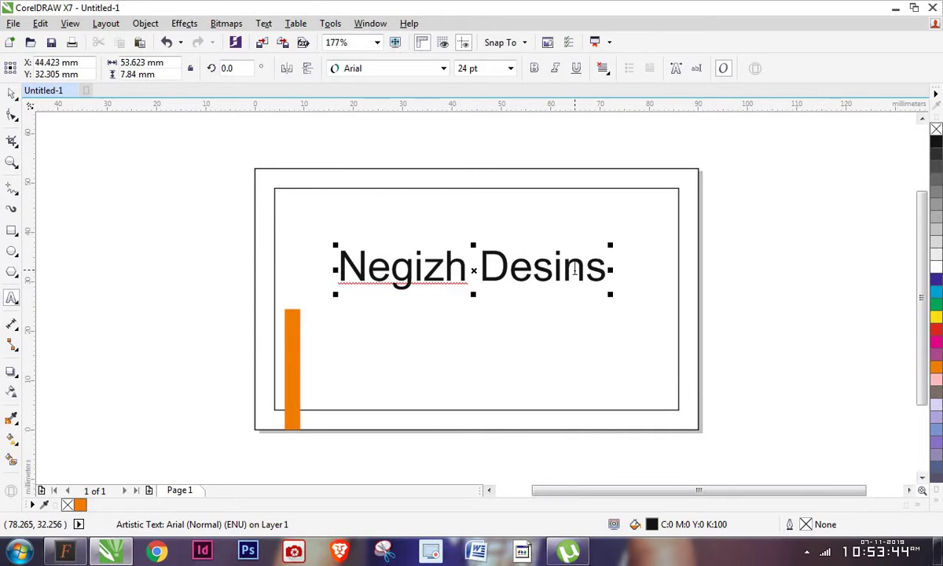
text(d)
key(BackSpace)
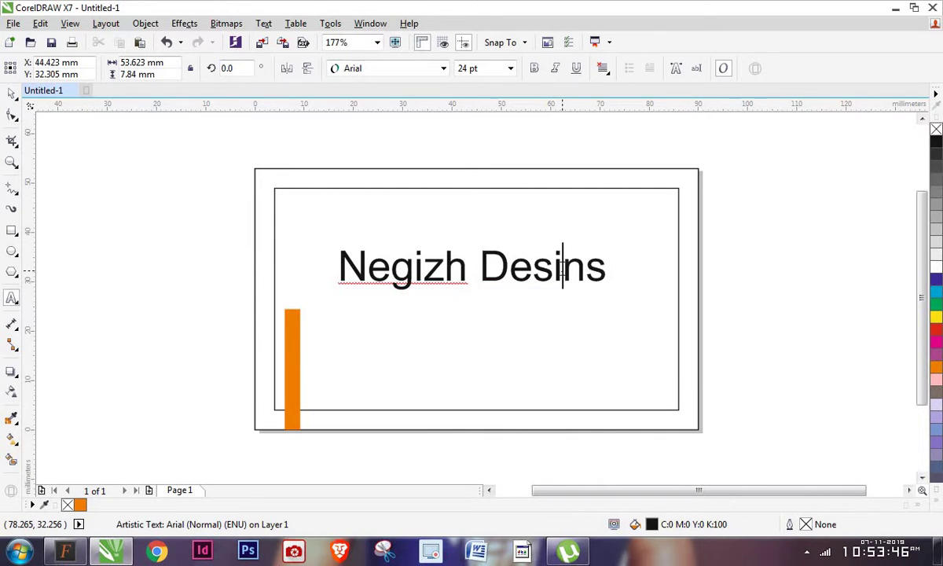
text(g)
key(ctrl+space)
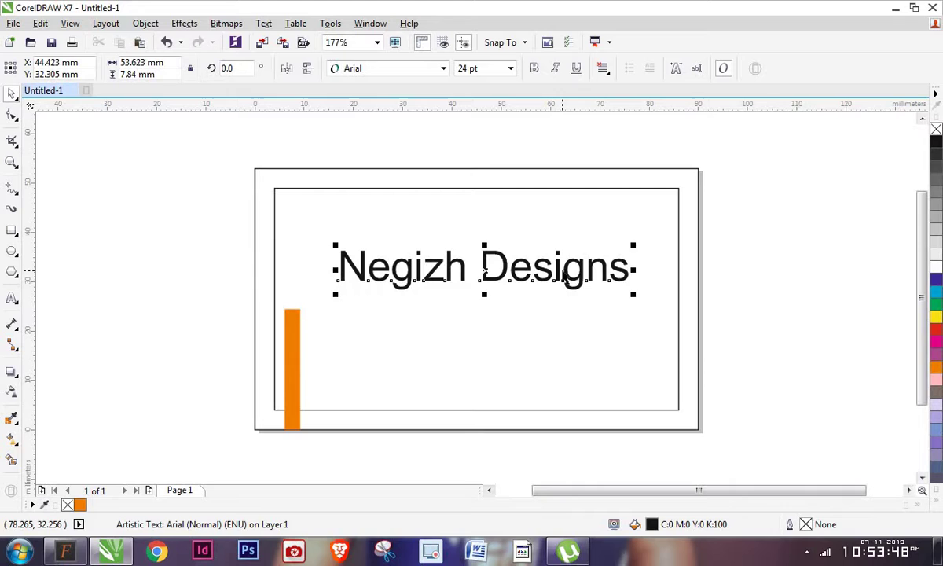
Select all the title text and bring up the Change Case options
key(ctrl+space)
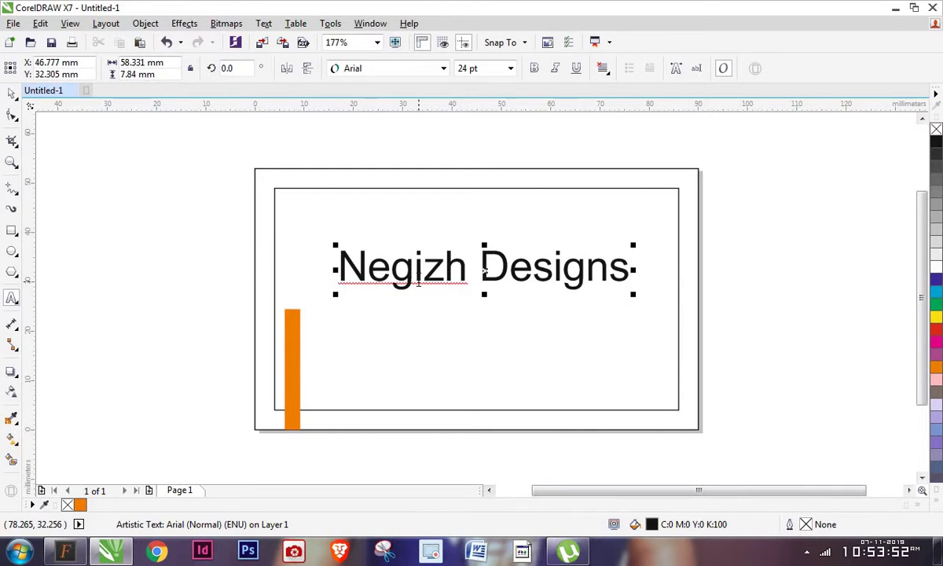
key(ctrl+a)
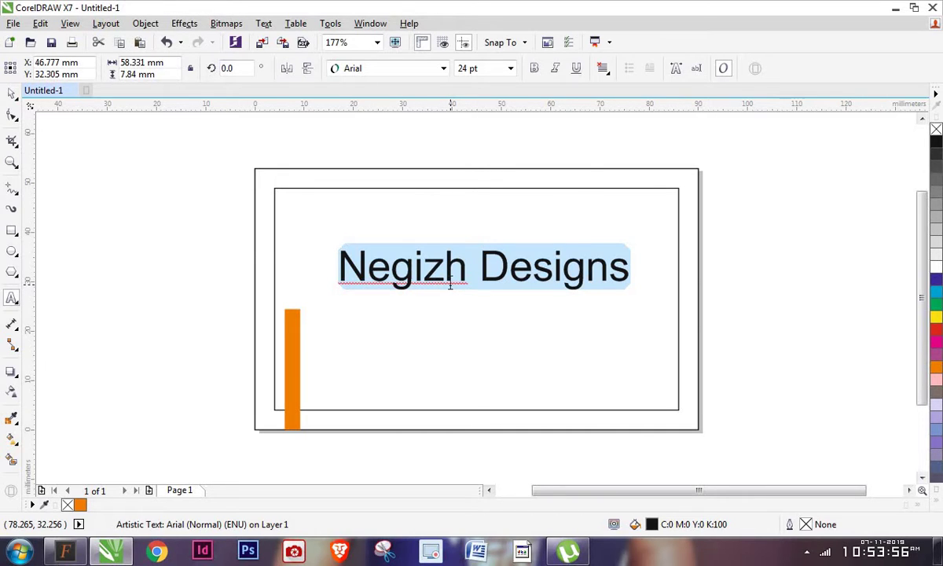
key(shift+F3)
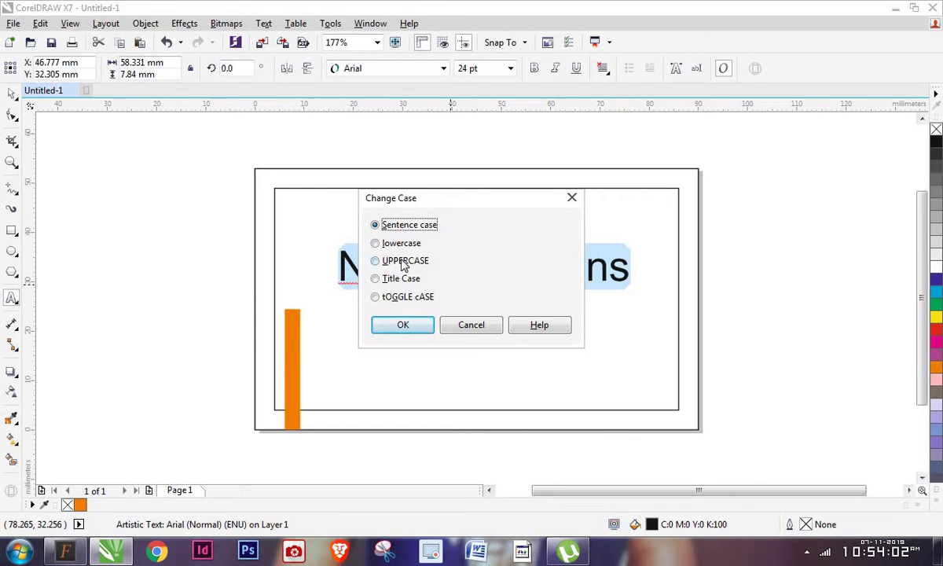
Change the title to UPPERCASE and set it in Univers Condensed
click(401, 261)
click(405, 324)
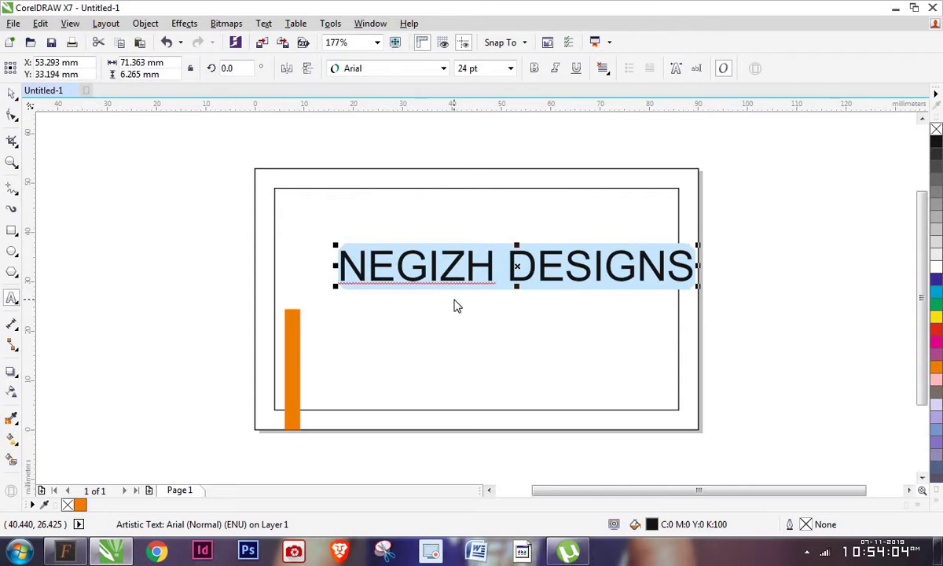
click(379, 68)
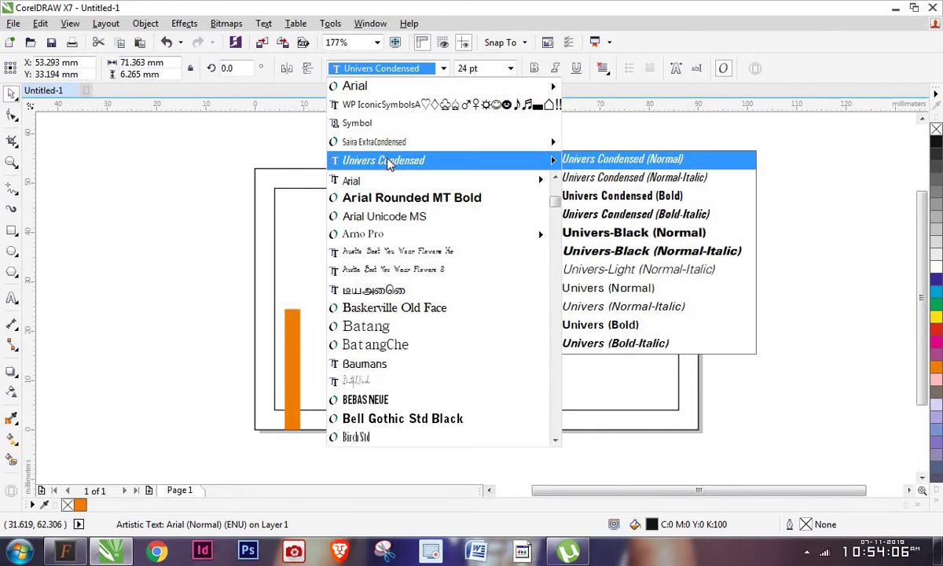
click(389, 161)
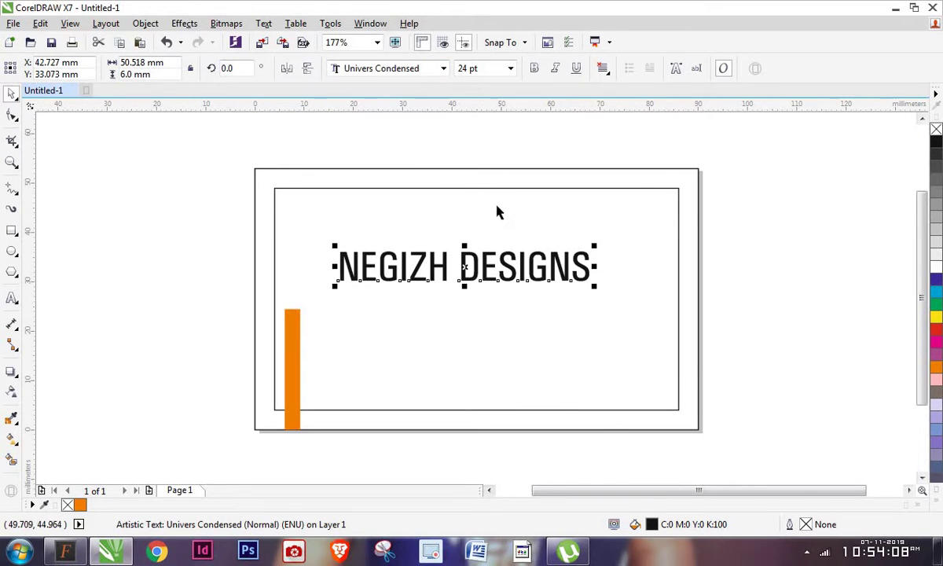
Align the title to the inner rectangle's top and left edges
shift+click(481, 212)
key(t)
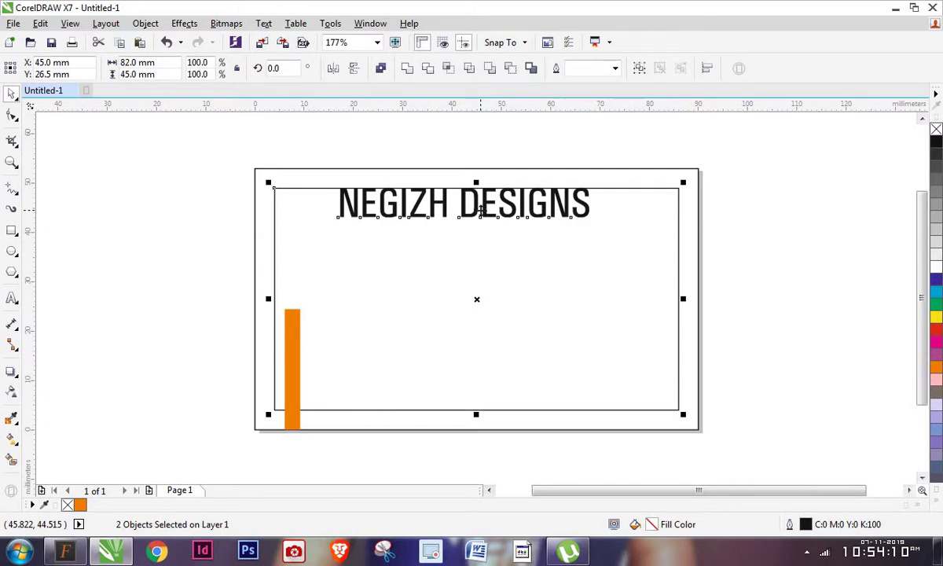
key(l)
click(722, 280)
Make the title bold at 15 pt
drag(187, 157, 532, 235)
click(501, 66)
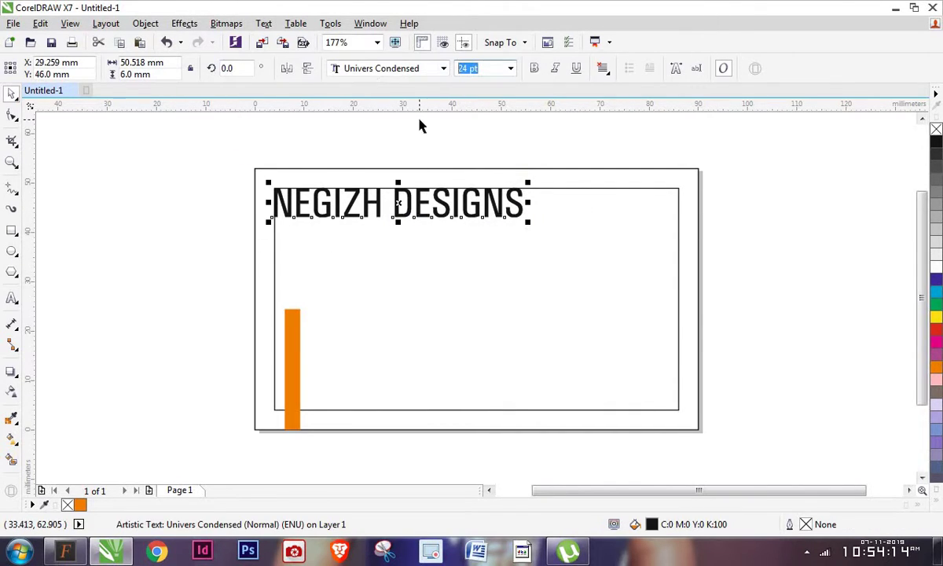
text(22)
key(Return)
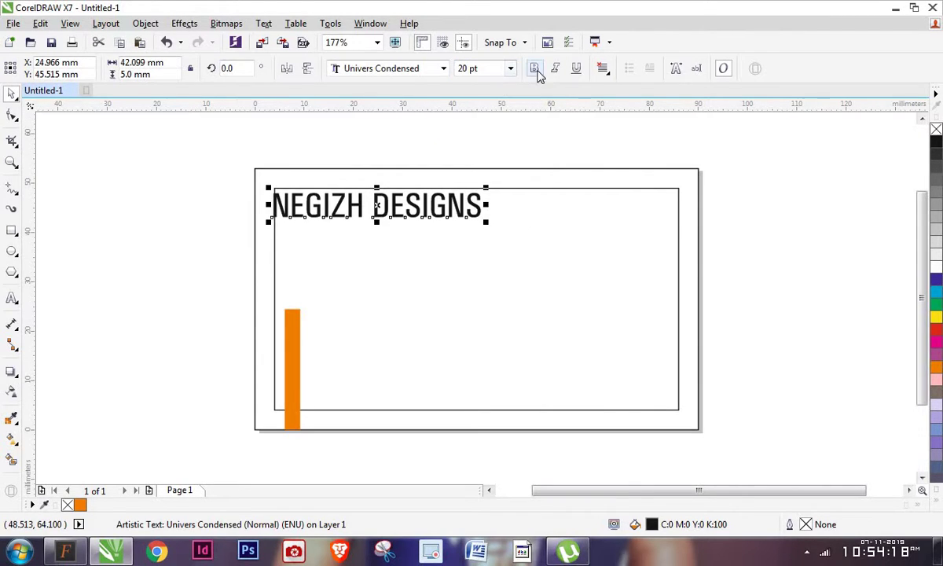
click(536, 69)
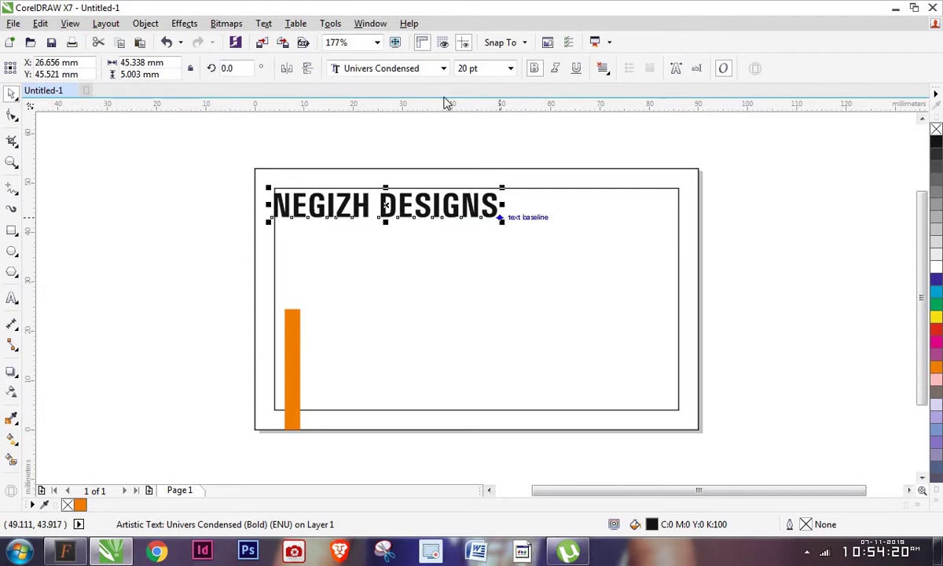
click(487, 68)
text(15)
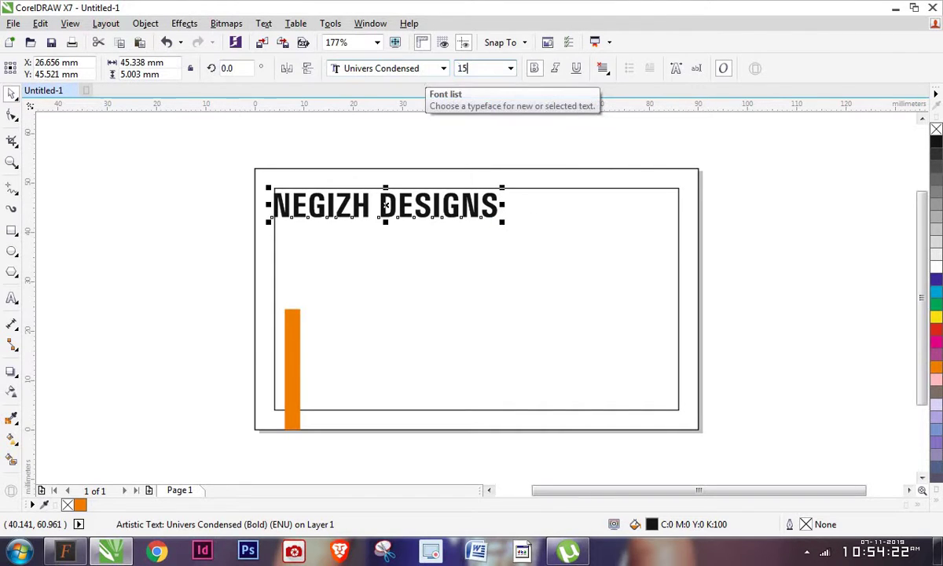
key(Return)
Realign the resized title to the rectangle's top edge
shift+click(334, 243)
key(t)
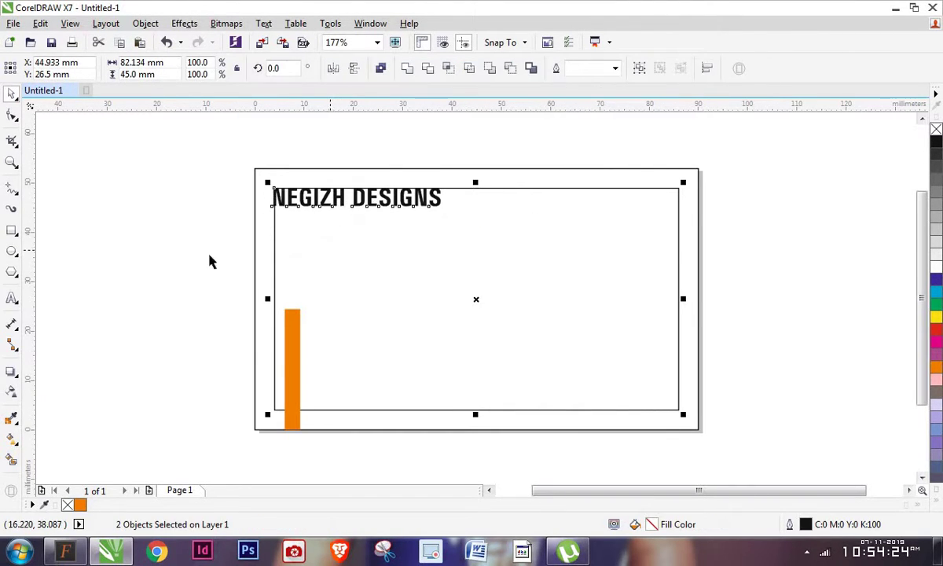
click(268, 222)
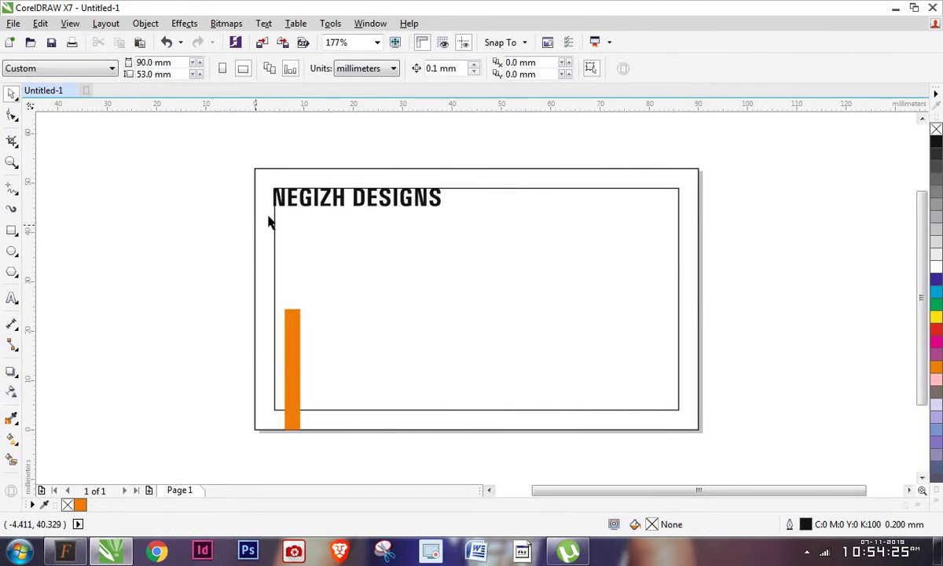
click(325, 202)
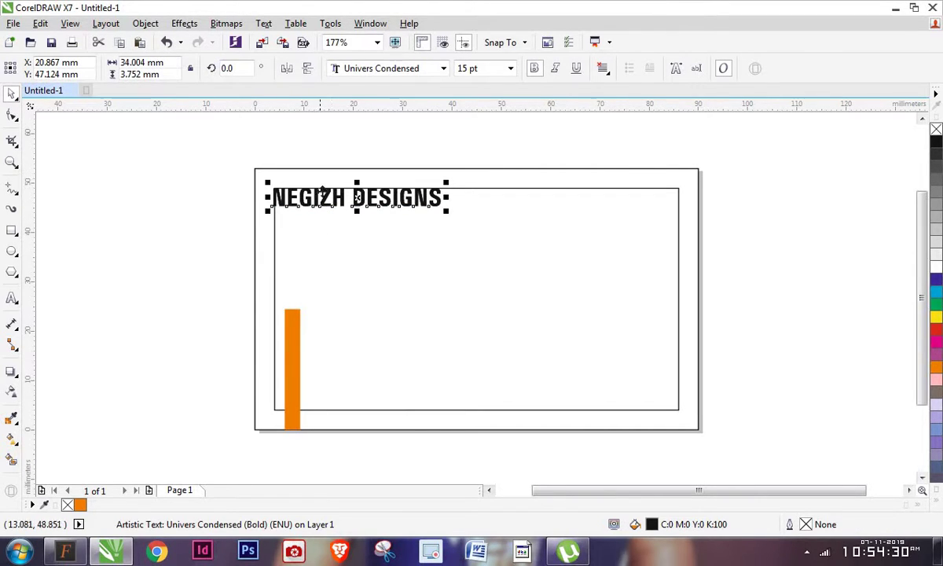
Copy the title beside the orange bar, remove bold, and retype it as the card holder's name
drag(302, 181, 363, 316)
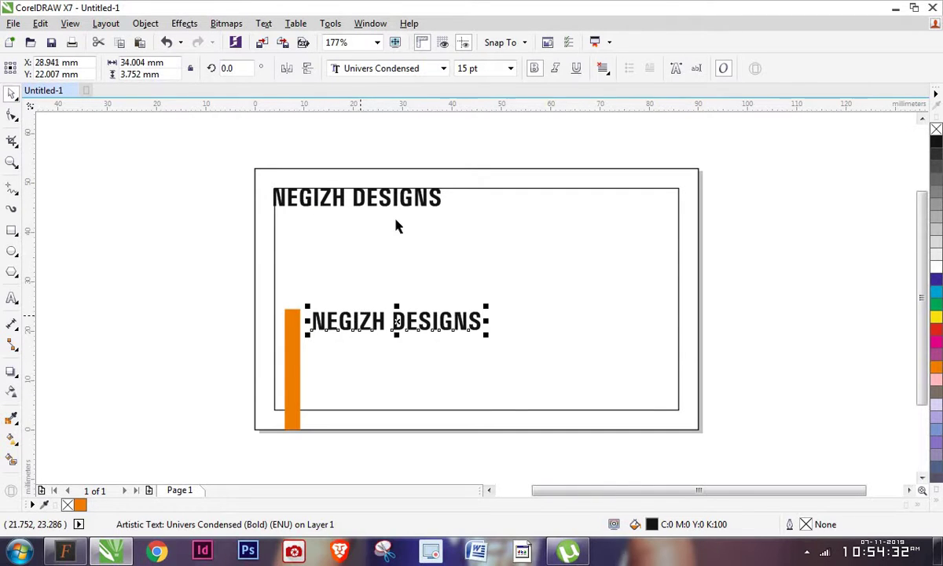
click(535, 69)
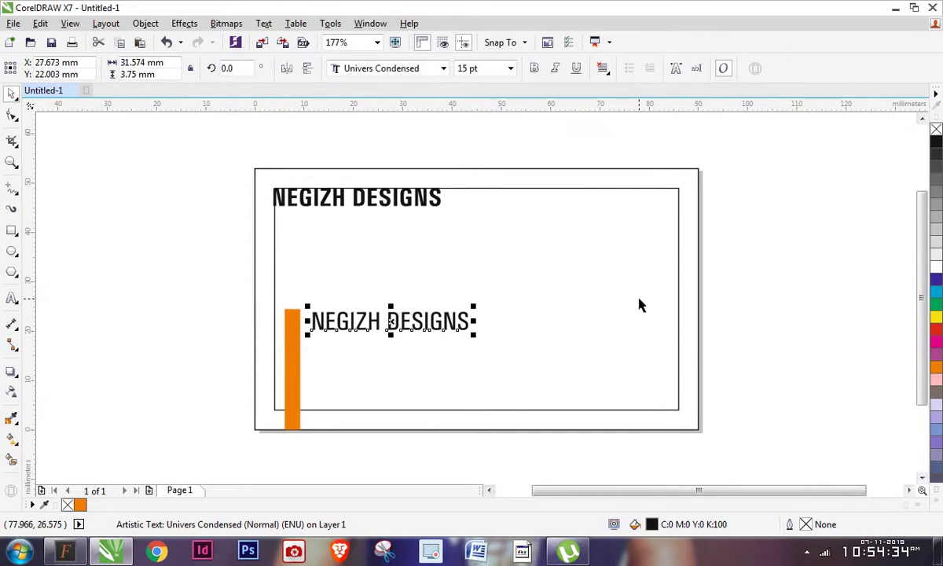
double_click(403, 330)
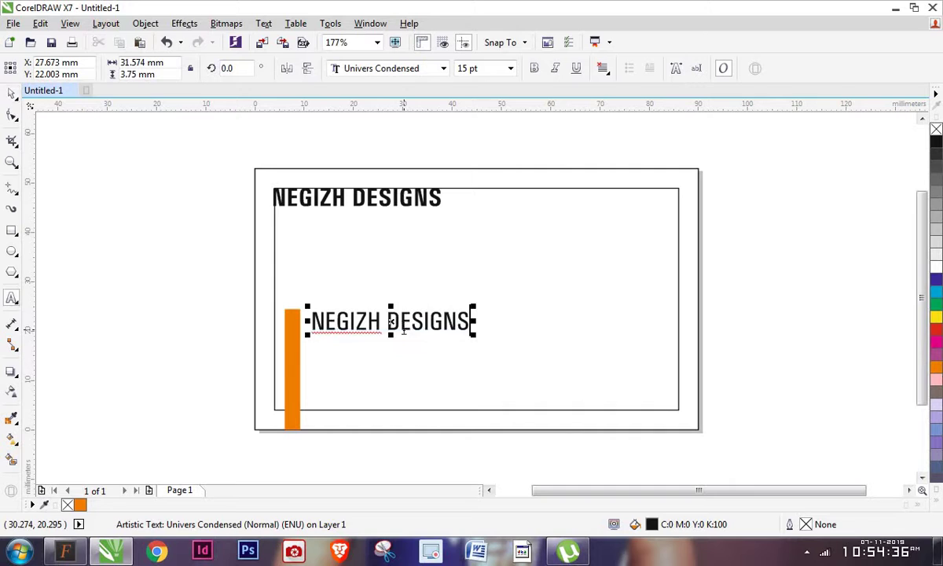
key(ctrl+a)
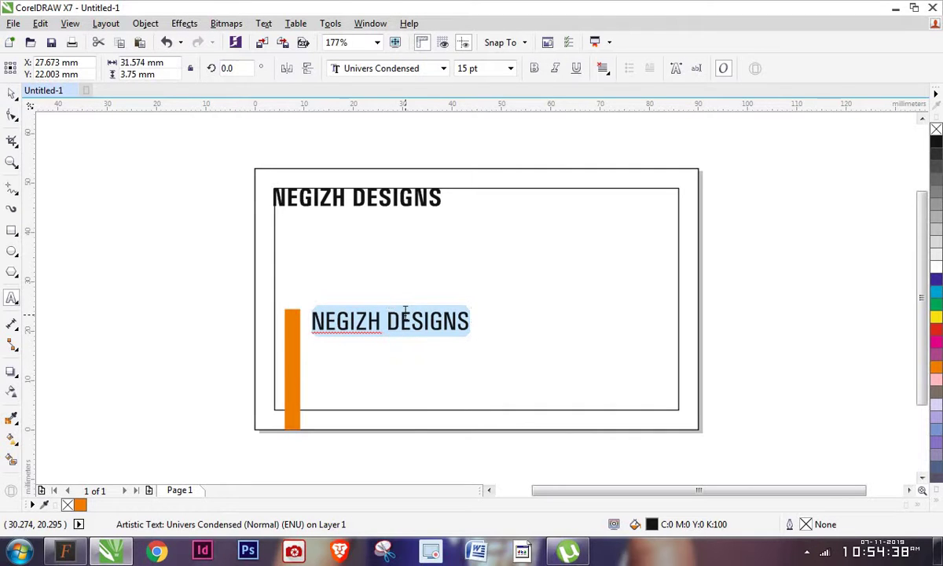
text(N)
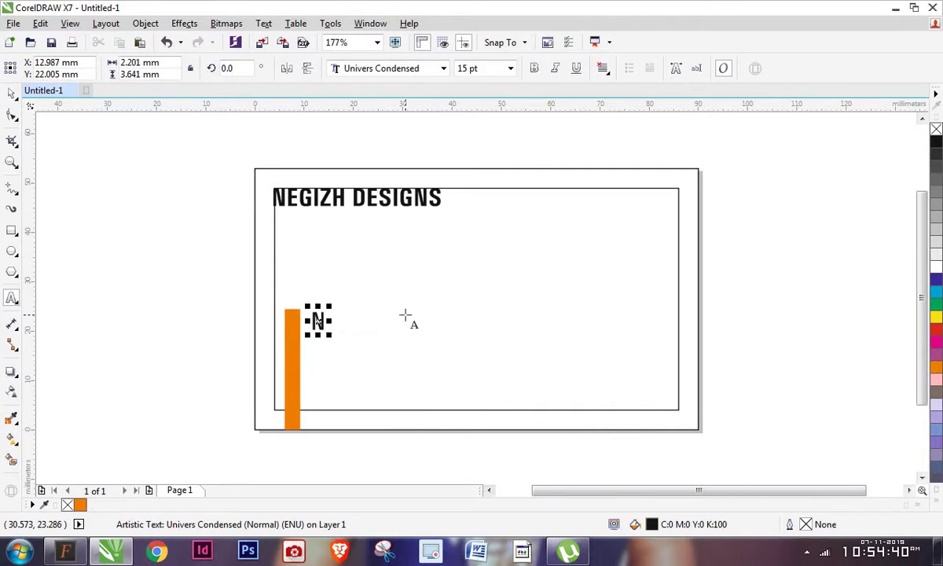
text(egizhan)
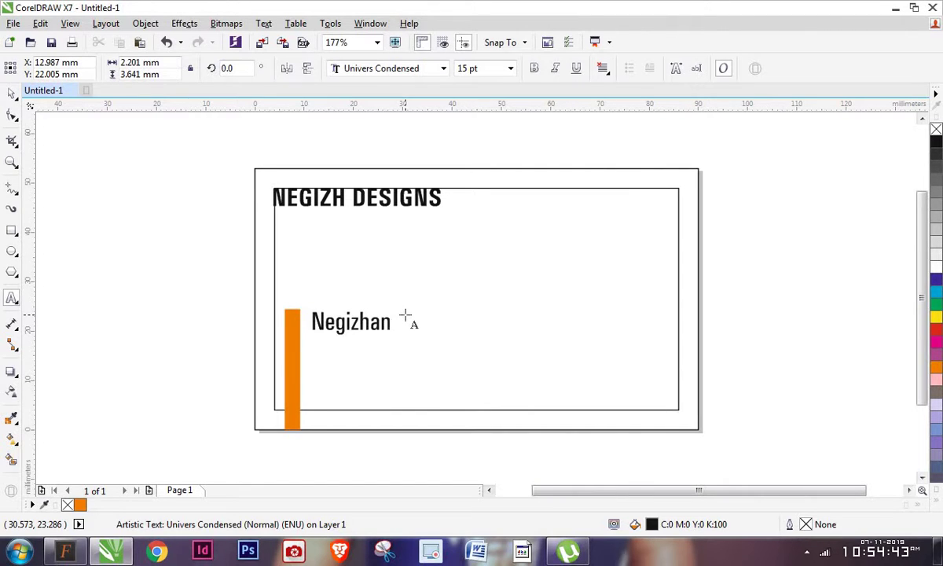
key(ctrl+space)
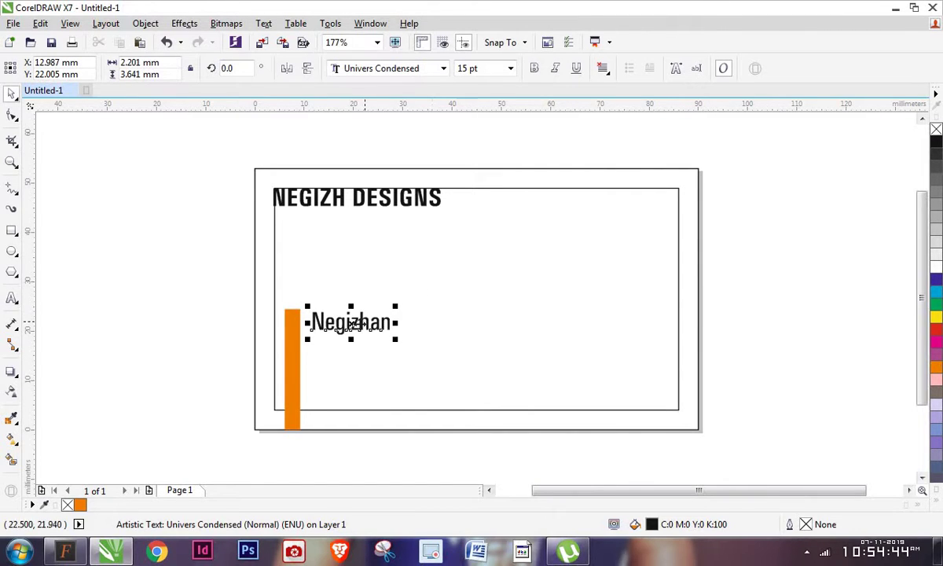
Undo an accidental extra copy and set the name text to 9 pt
drag(350, 325, 350, 349)
right_click(350, 350)
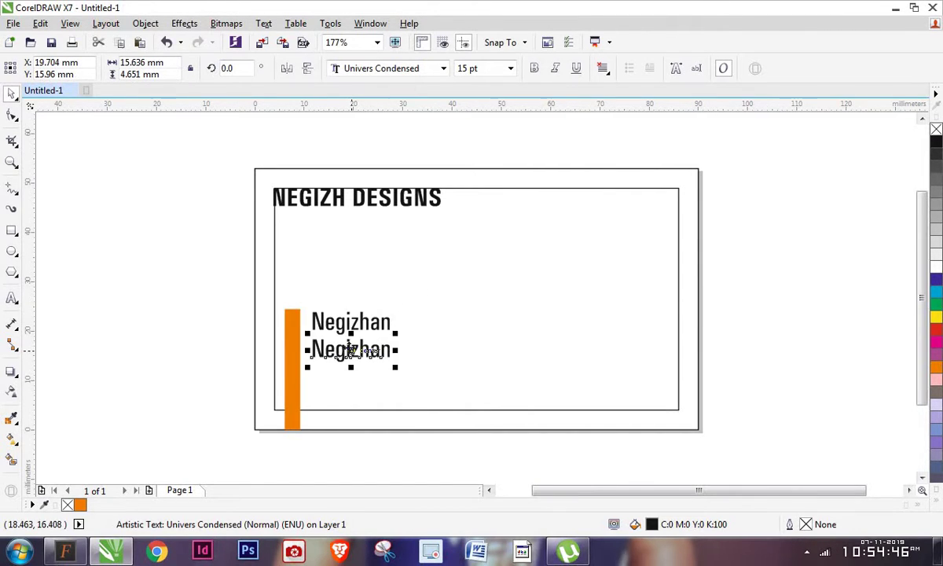
key(ctrl+space)
key(ctrl+z)
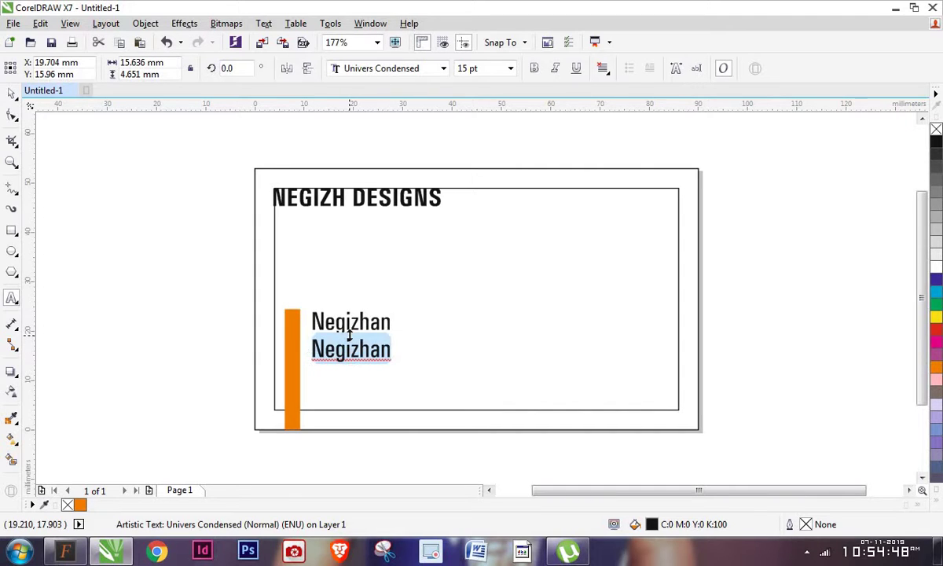
key(ctrl+space)
key(ctrl+z)
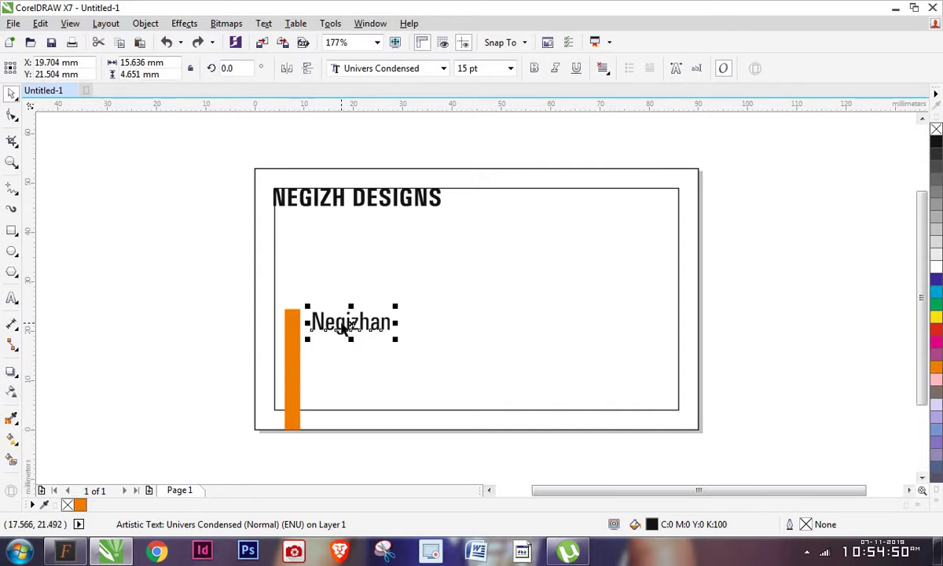
click(469, 72)
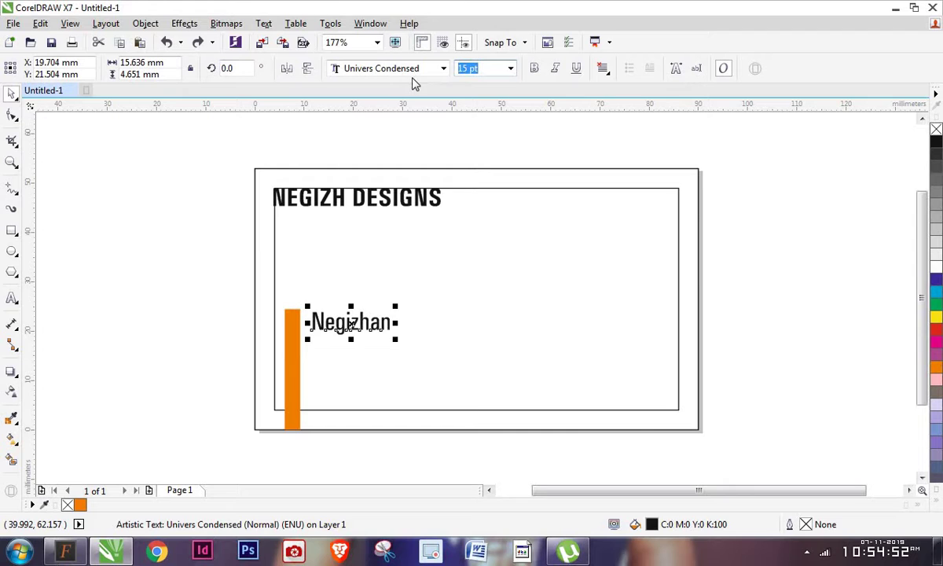
text(9)
key(Return)
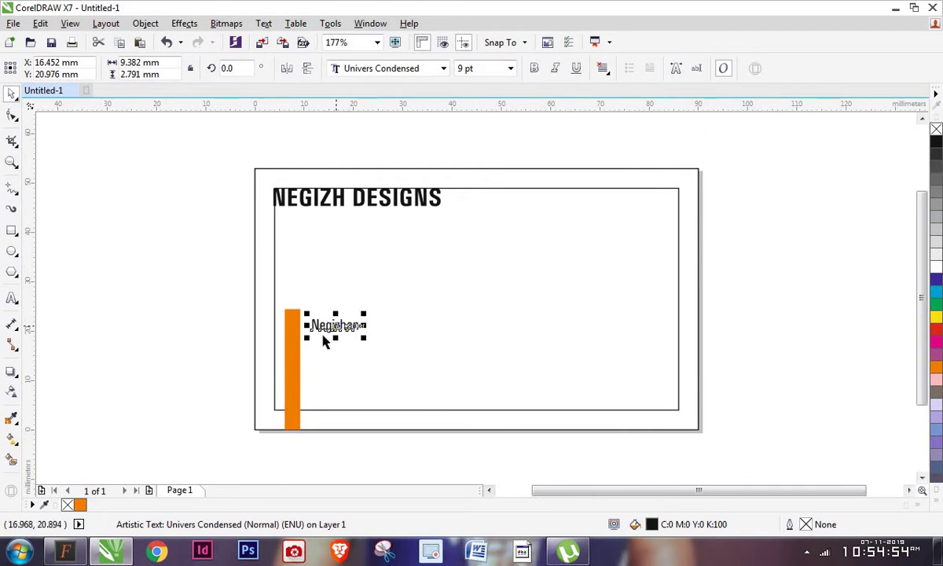
Nudge the name up and copy it below as the contact's phone number line
scroll(324, 340, up, 2)
drag(339, 316, 346, 292)
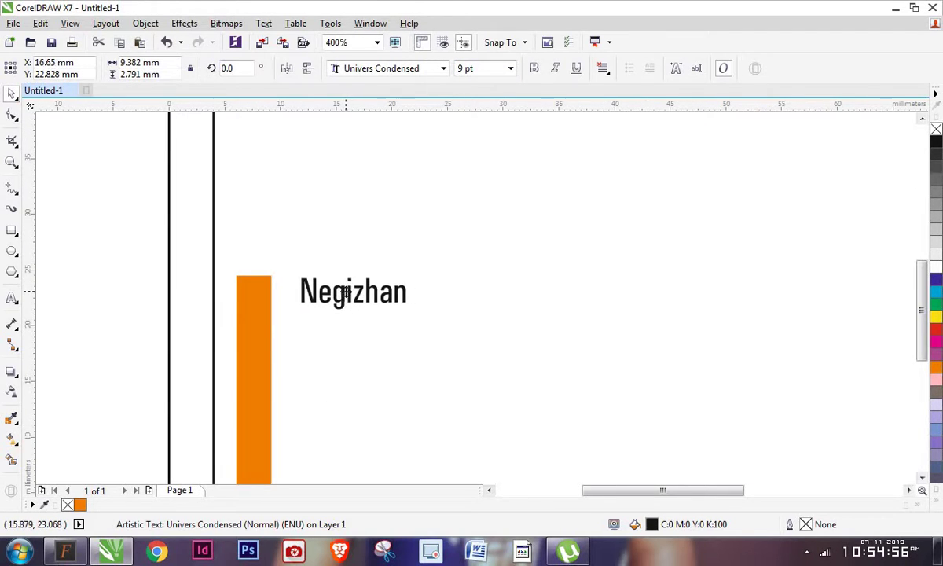
scroll(350, 275, down, 1)
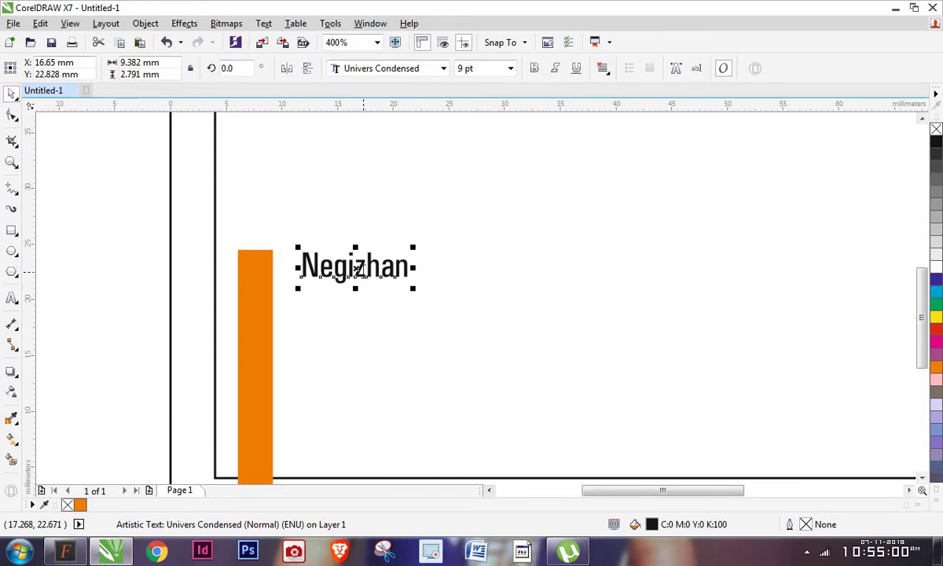
drag(355, 268, 355, 309)
right_click(356, 309)
double_click(370, 295)
double_click(369, 295)
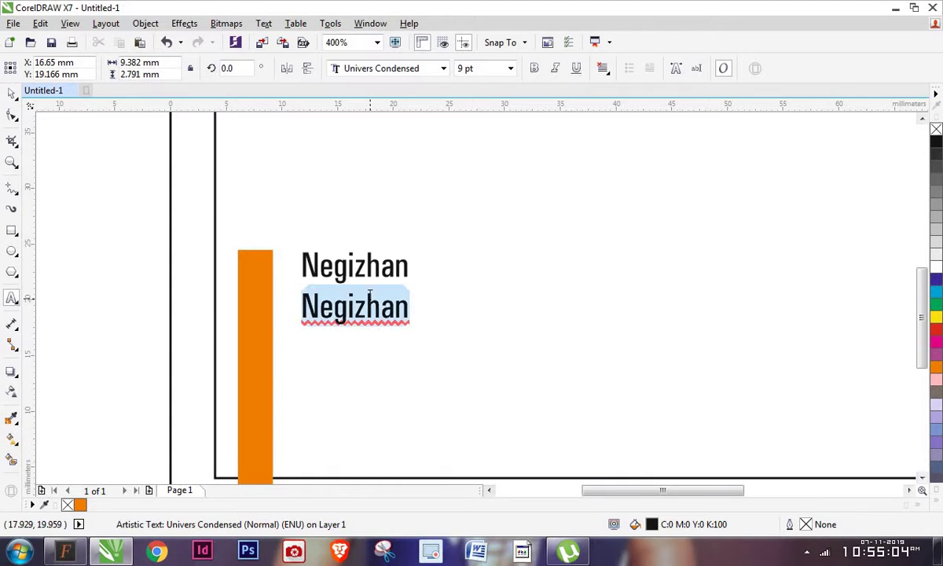
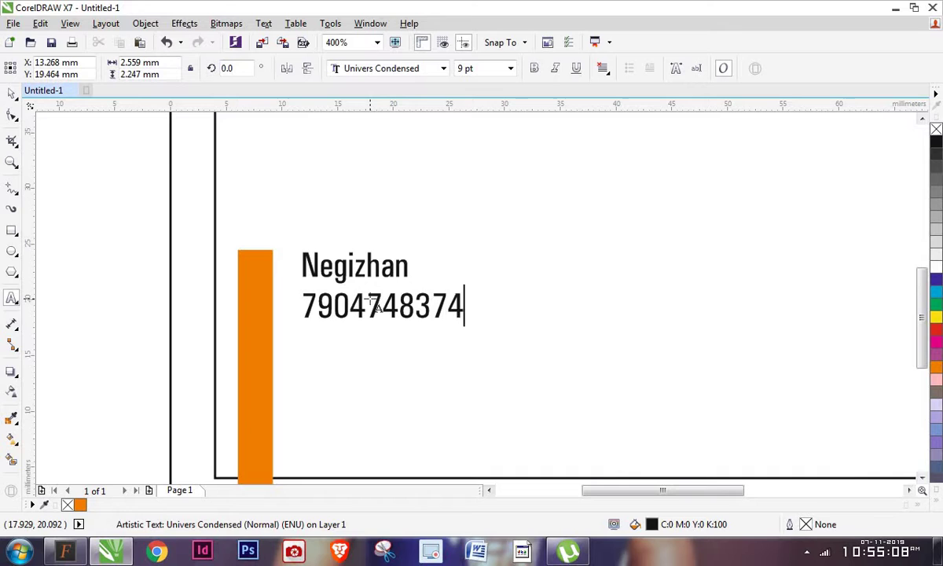
key(ctrl+space)
Copy the phone line further down and retype it as the contact's e-mail address
drag(385, 302, 387, 371)
right_click(386, 371)
key(F8)
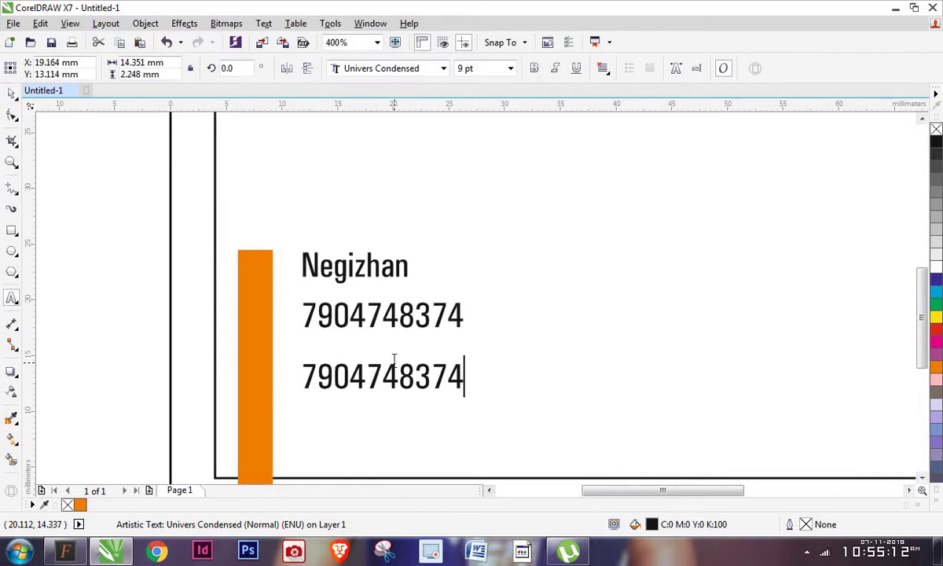
key(ctrl+a)
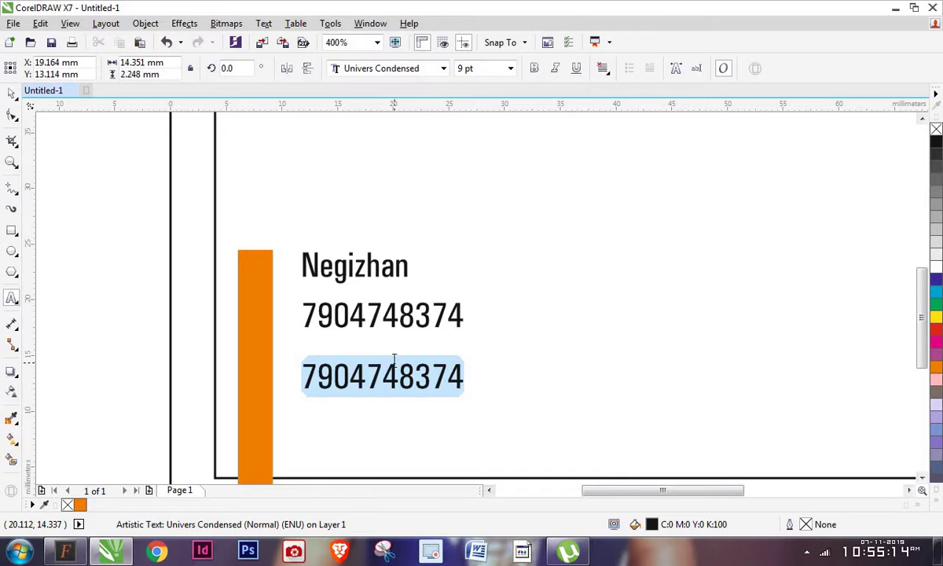
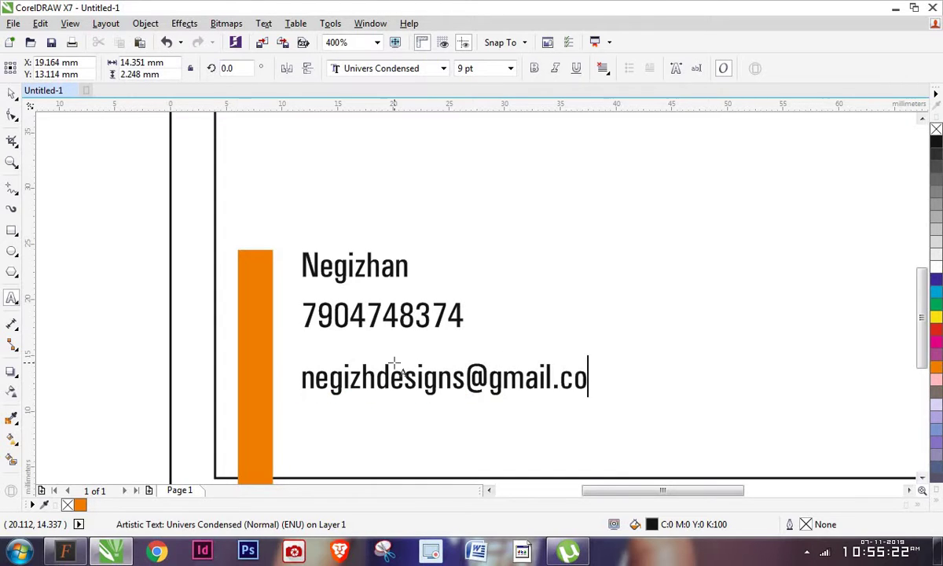
key(Escape)
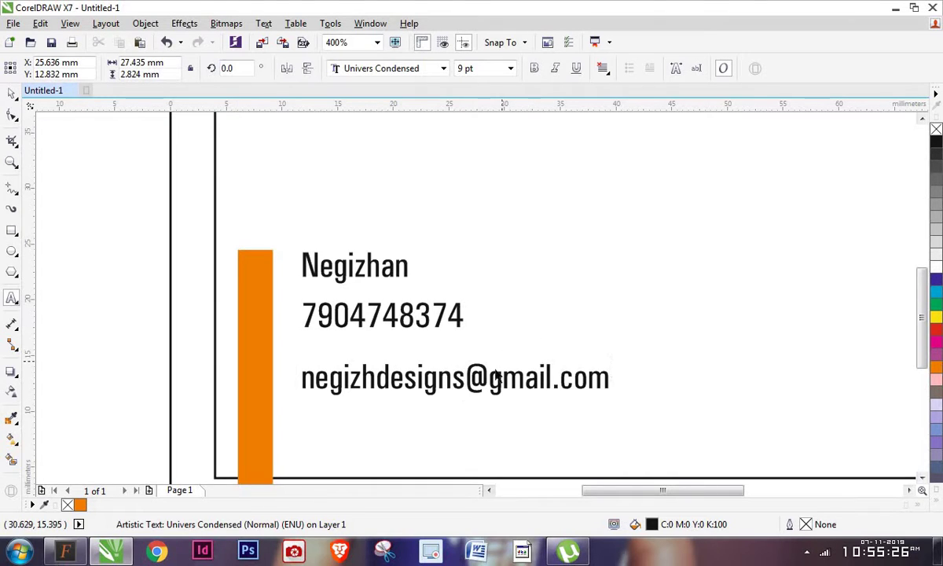
Copy the e-mail line below it and retype it as the contact's town-and-city address
key(space)
scroll(449, 288, down, 3)
click(426, 252)
drag(455, 258, 449, 312)
key(F8)
key(ctrl+a)
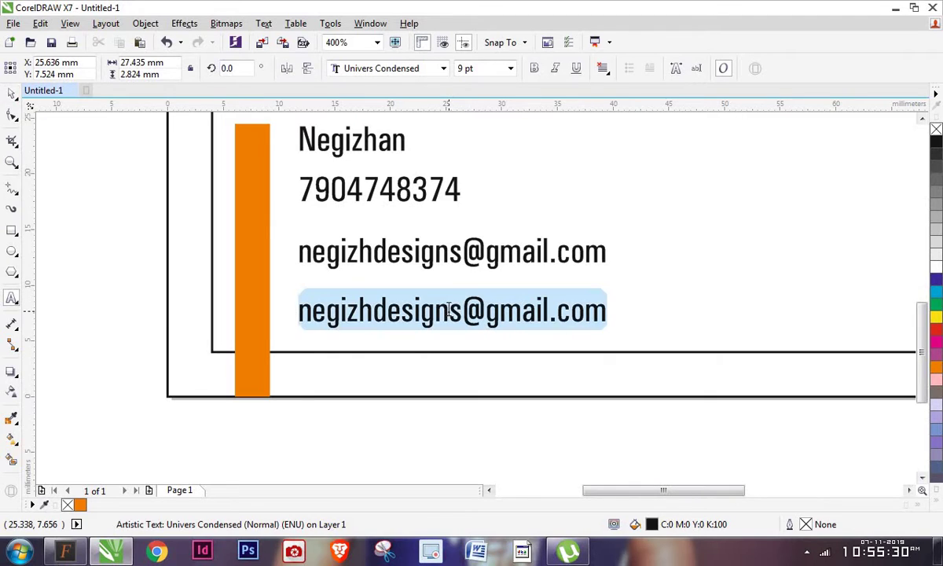
text(Ka)
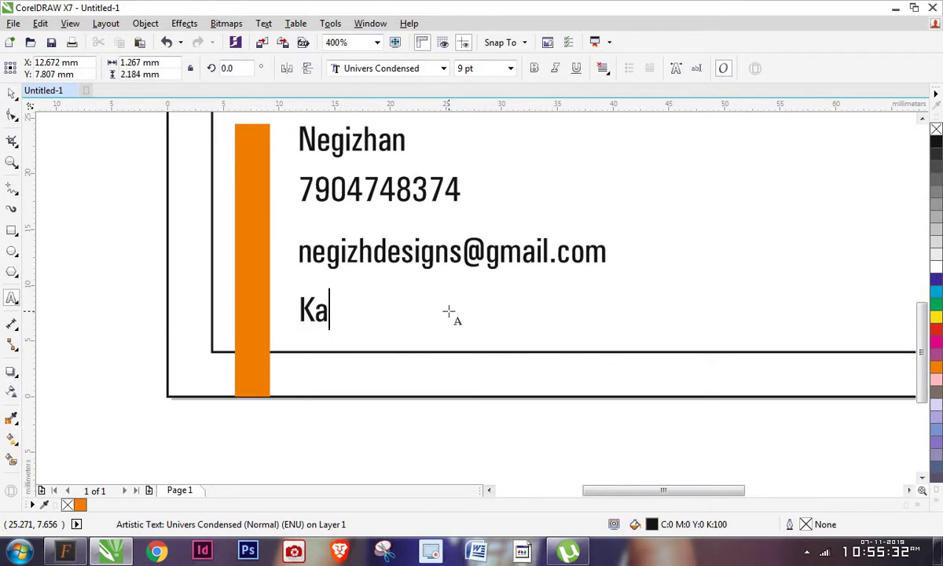
text(kapala)
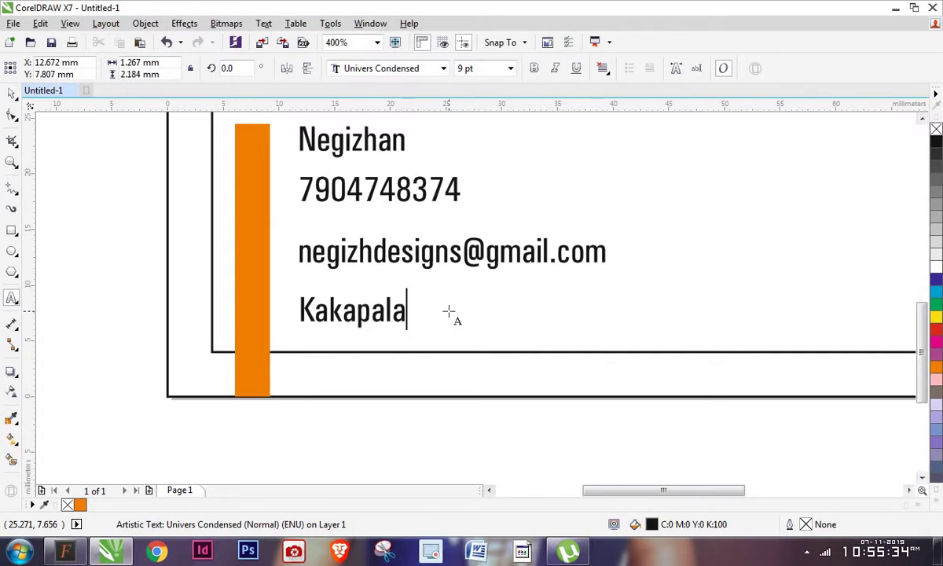
text(yam, Da)
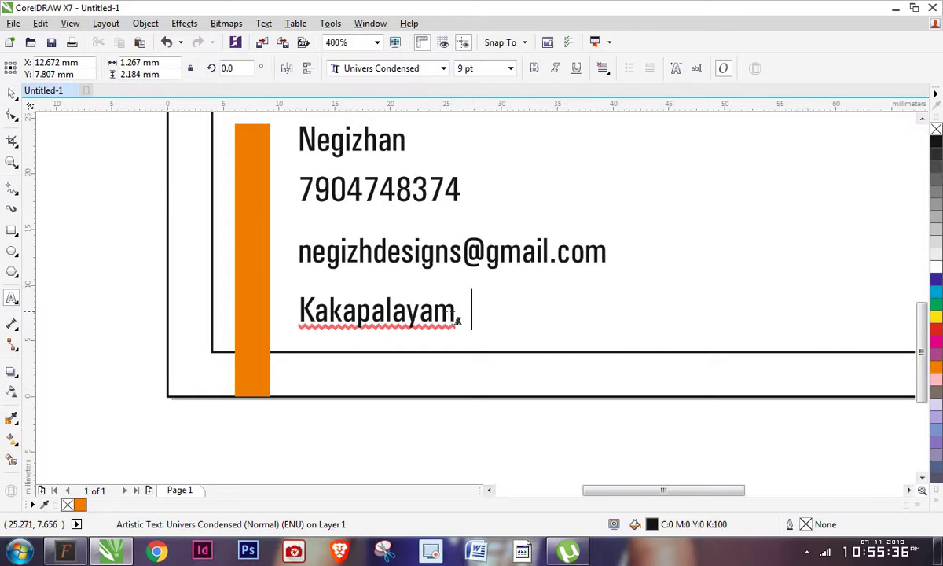
key(BackSpace)
key(BackSpace)
text(Salem)
key(ctrl+space)
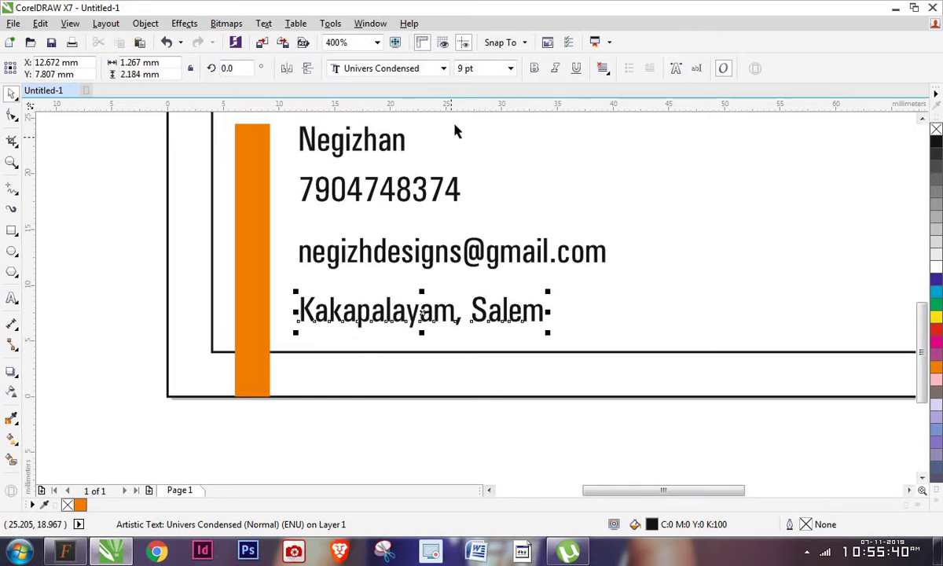
scroll(337, 322, down, 1)
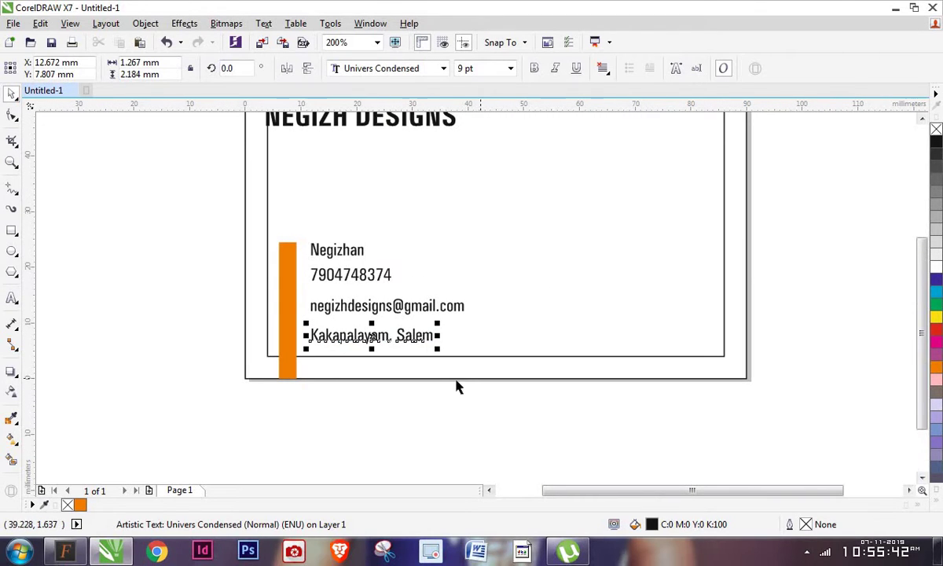
Marquee the four contact lines, clear the selection, and launch Open Drawing with Ctrl+O
drag(450, 385, 303, 225)
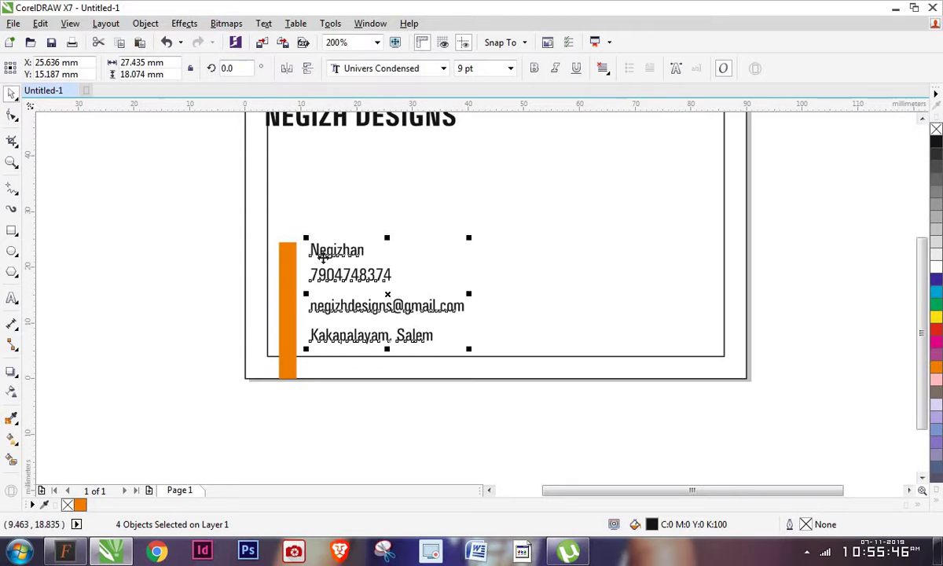
click(241, 254)
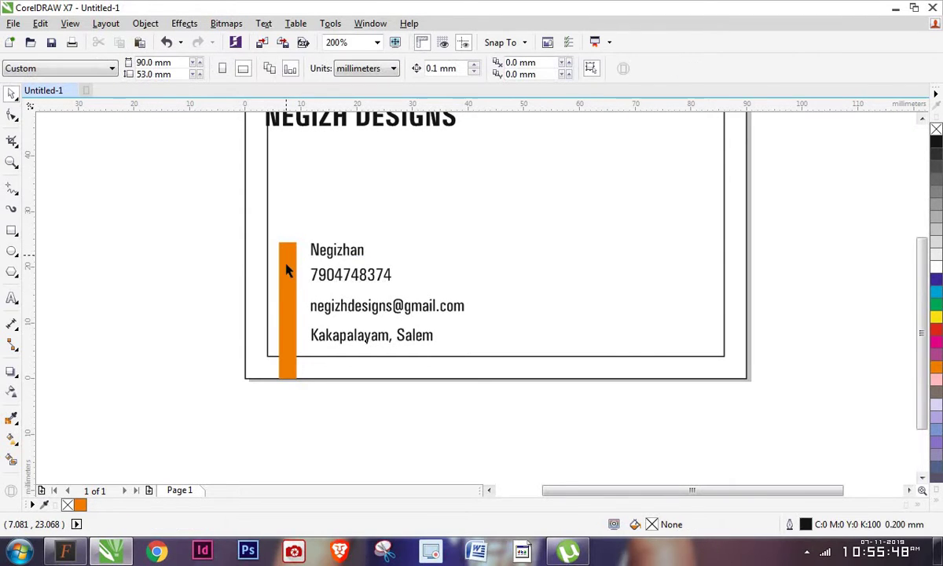
key(ctrl+o)
Open icons.cdr and paste its four icons onto the card's orange bar
click(440, 155)
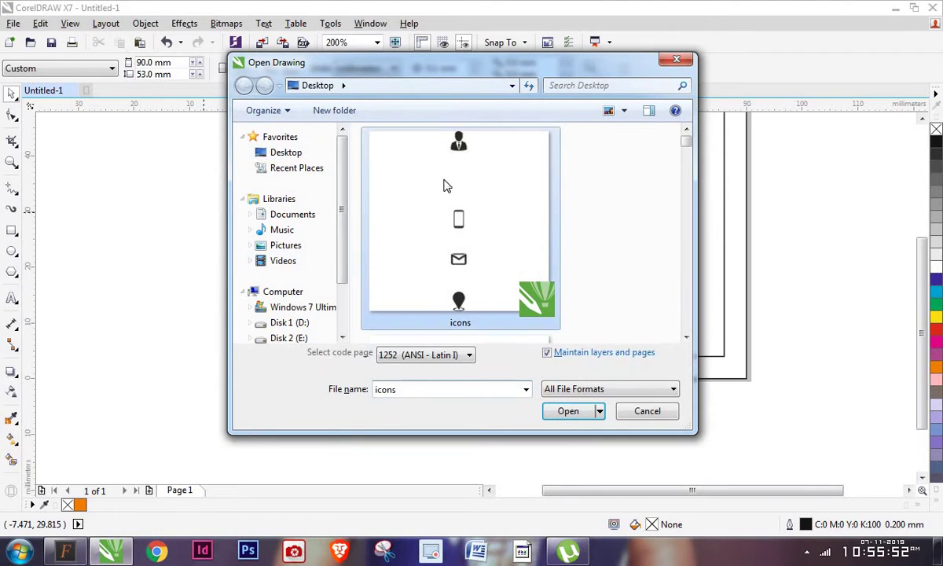
double_click(457, 221)
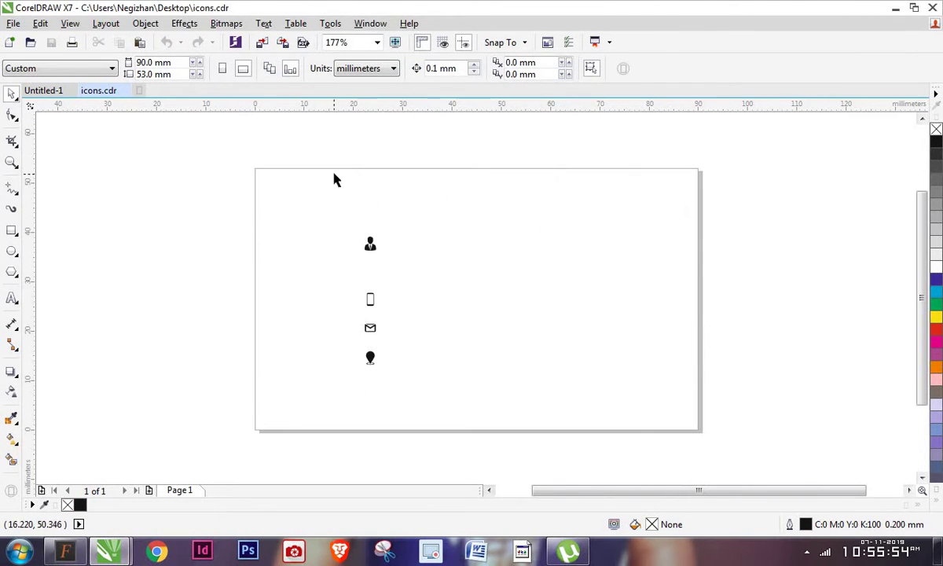
drag(332, 179, 435, 385)
key(ctrl+Tab)
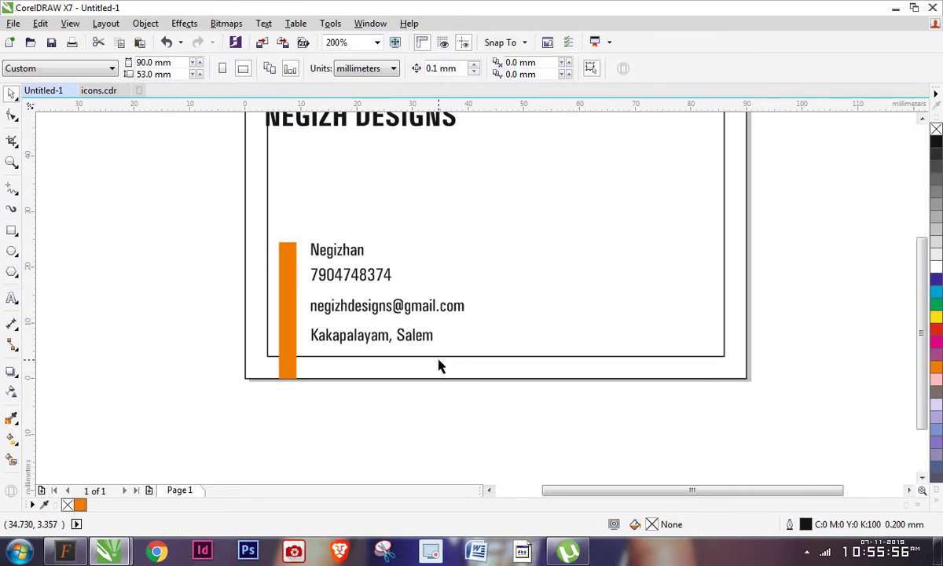
key(ctrl+v)
drag(374, 230, 280, 318)
Extend the orange bar's top slightly higher
click(329, 404)
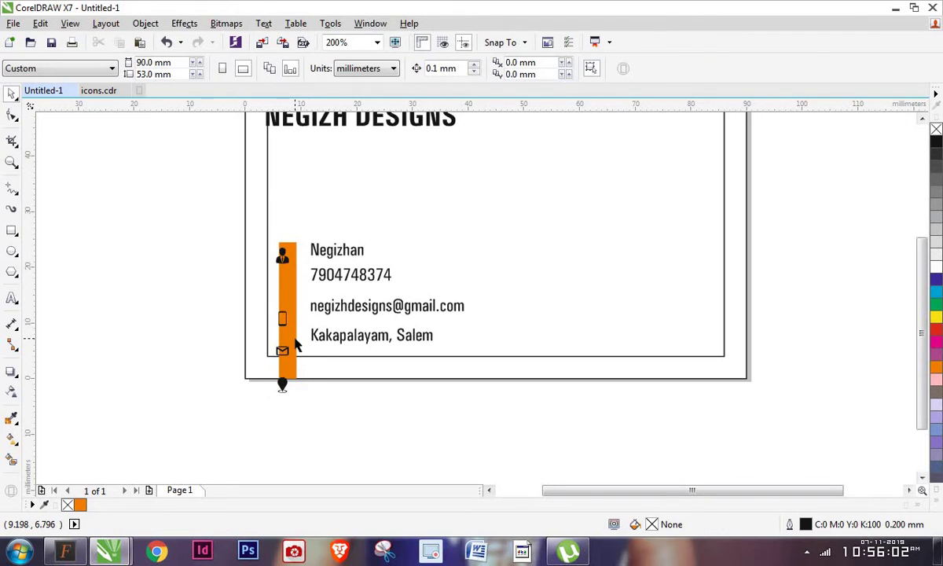
click(287, 239)
drag(288, 236, 297, 243)
click(228, 260)
scroll(282, 251, up, 2)
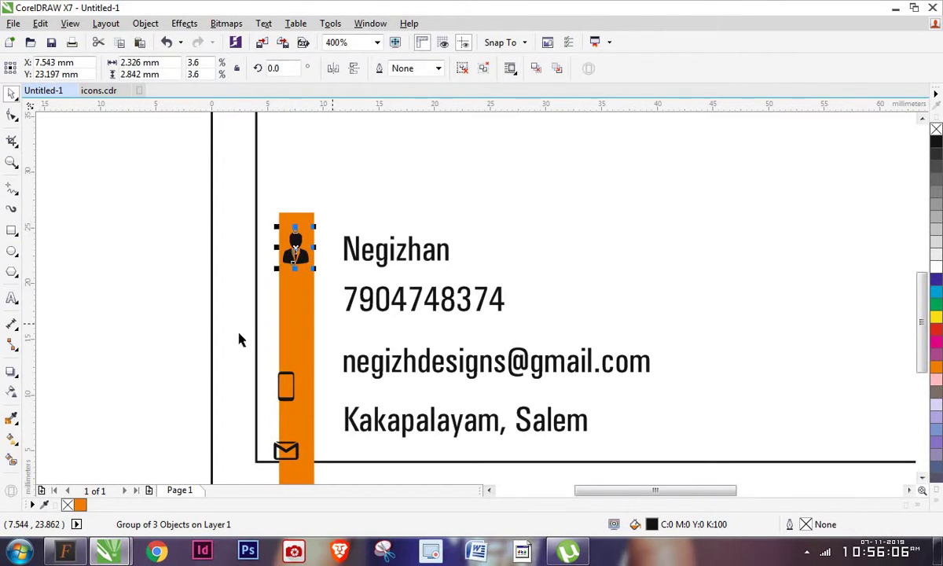
scroll(202, 295, down, 1)
Place the phone, envelope and pin icons in the bar and distribute all four evenly
drag(201, 295, 308, 290)
drag(152, 358, 316, 434)
drag(296, 422, 308, 341)
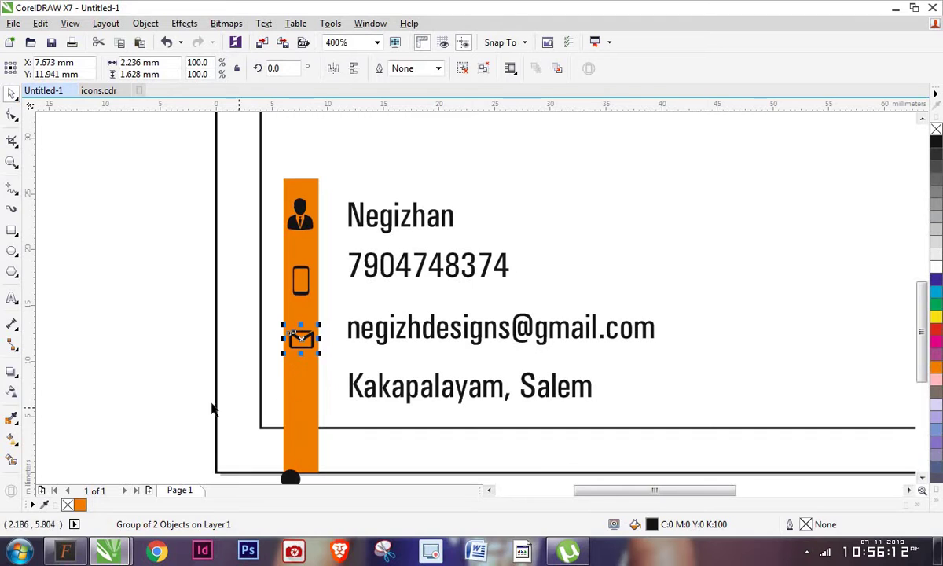
scroll(299, 487, down, 1)
scroll(298, 487, down, 2)
drag(290, 403, 302, 306)
scroll(349, 375, up, 2)
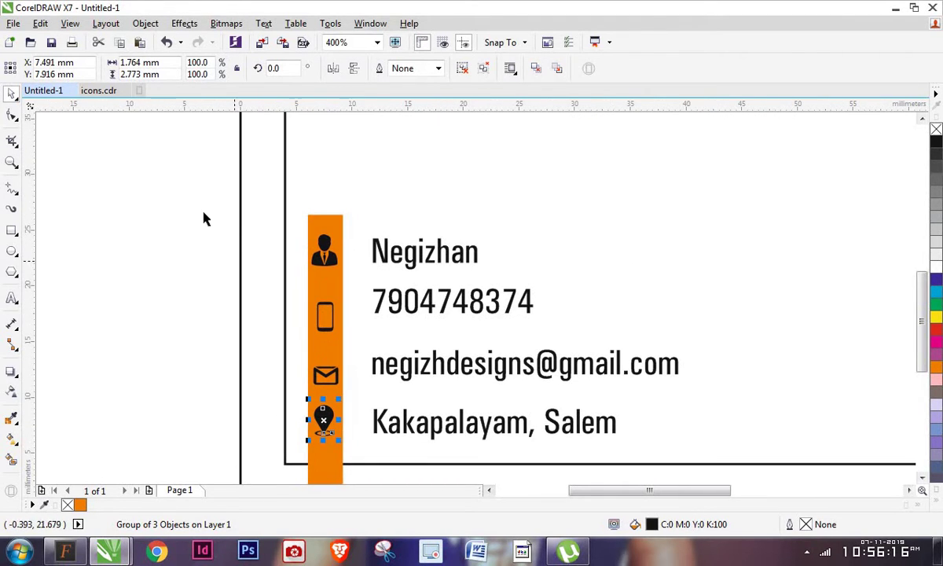
drag(204, 211, 362, 444)
key(shift+c)
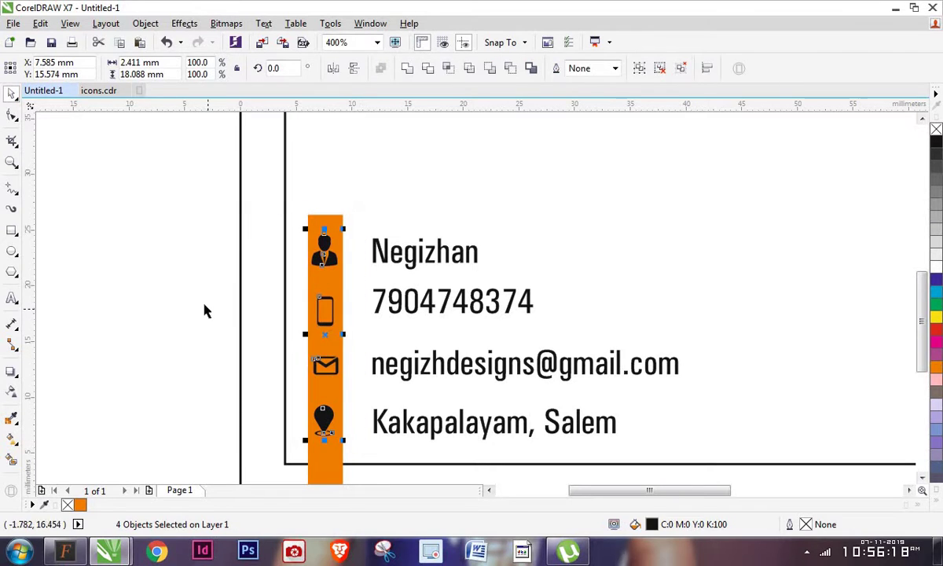
Vertically centre the name, phone, email and address lines on their matching icons
click(204, 309)
click(389, 250)
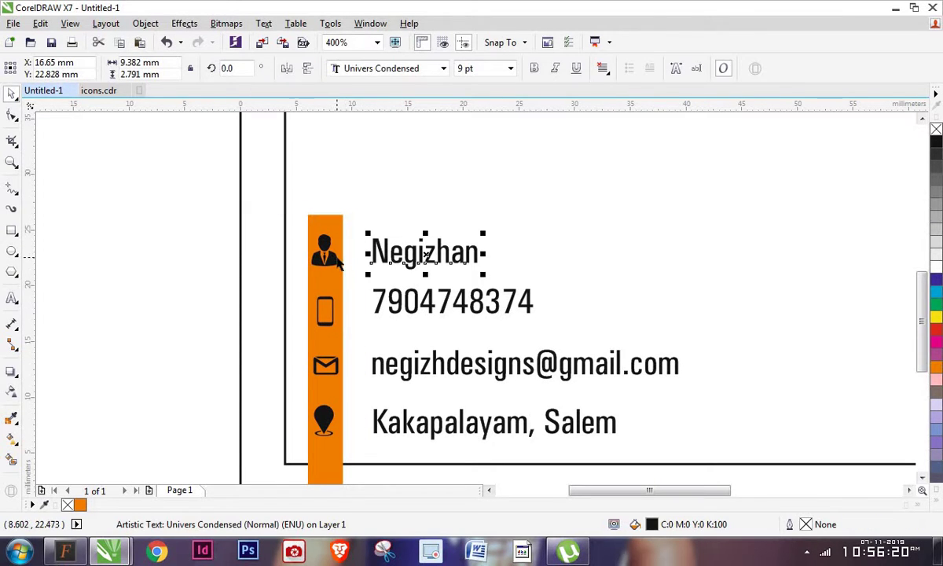
key(Tab)
key(Tab)
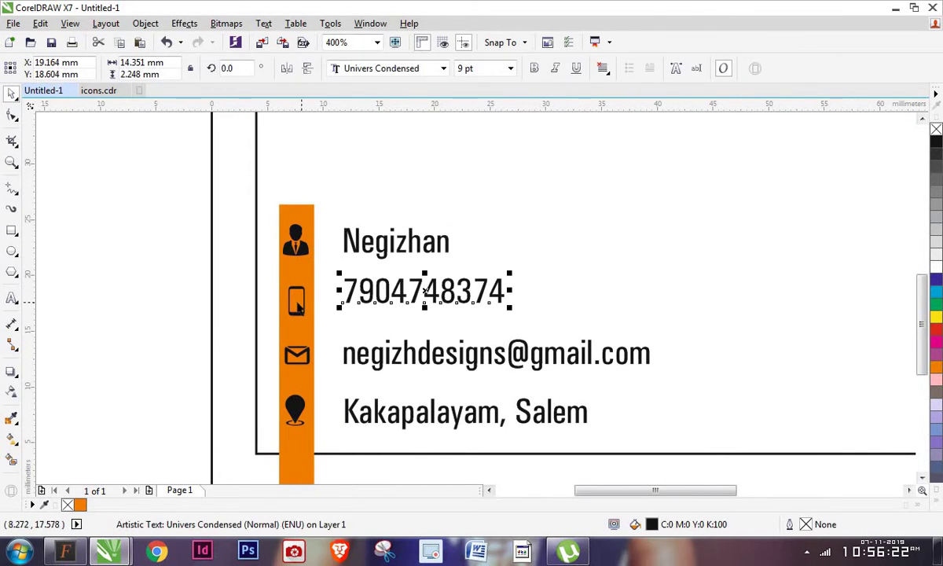
shift+click(302, 297)
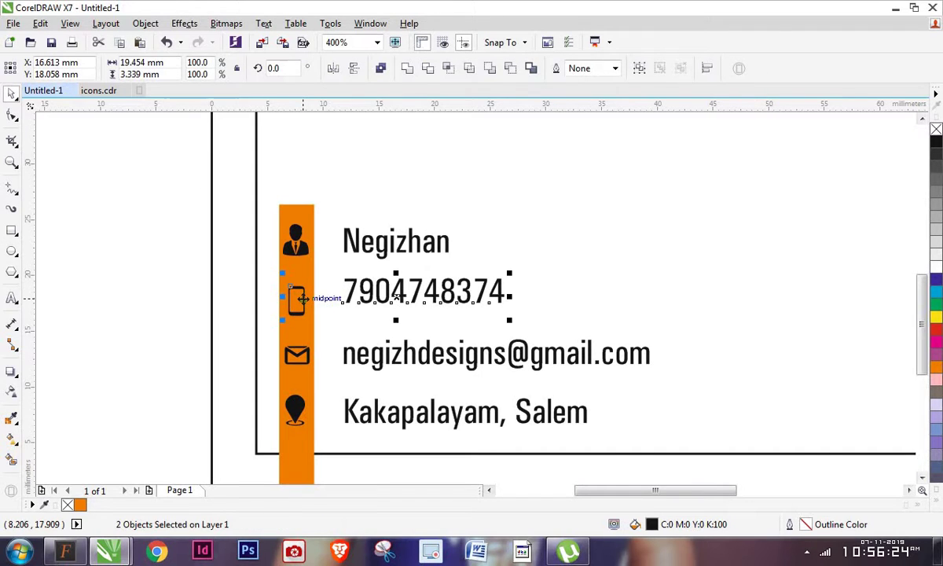
click(346, 354)
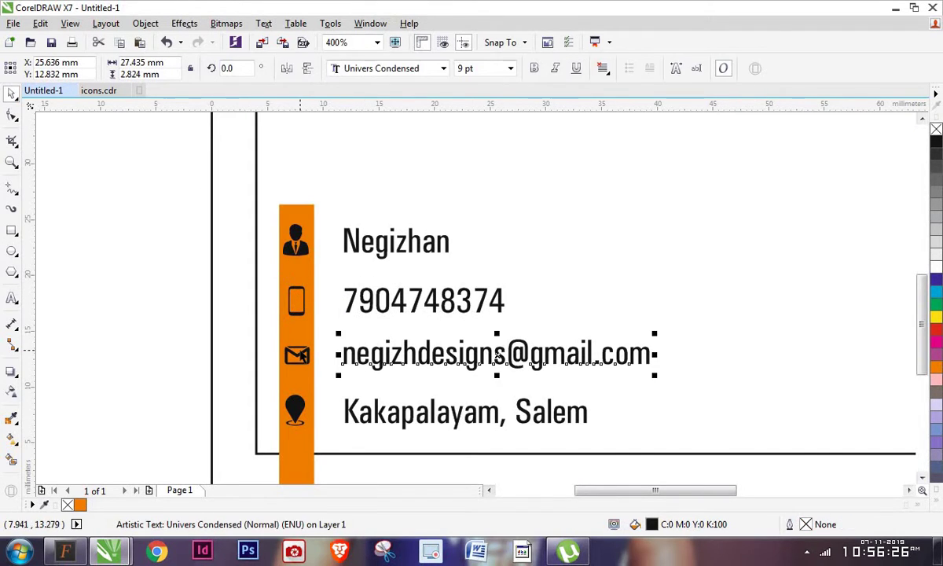
shift+click(297, 354)
click(346, 410)
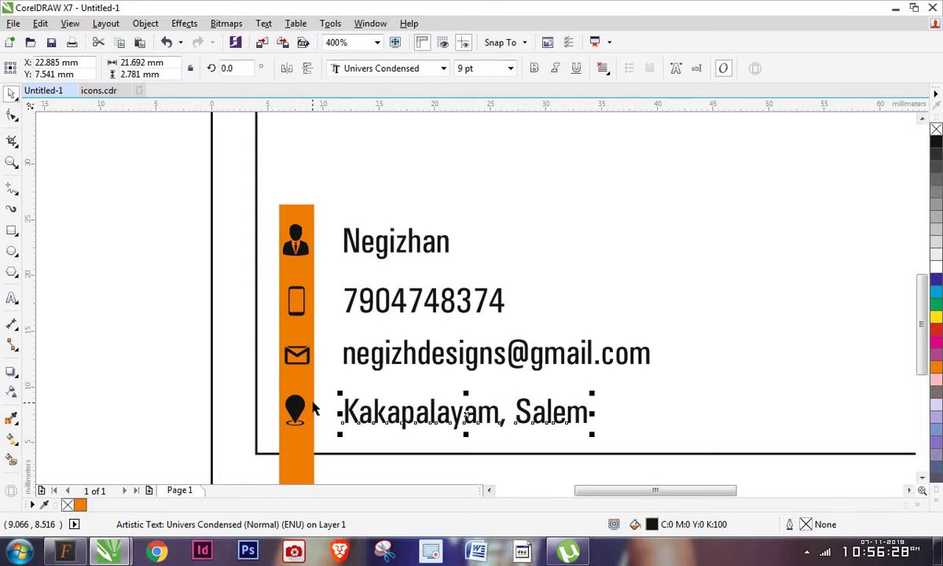
shift+click(294, 405)
key(c)
Ungroup the location-pin icon and marquee-select the four icons on the orange bar to turn them white
click(212, 398)
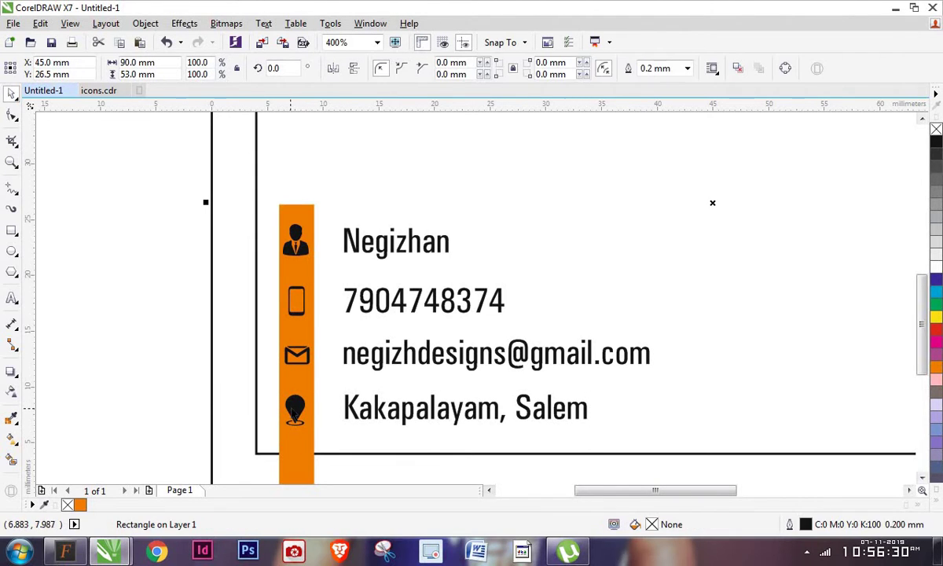
click(295, 404)
key(ctrl+u)
click(296, 412)
click(295, 409)
click(190, 243)
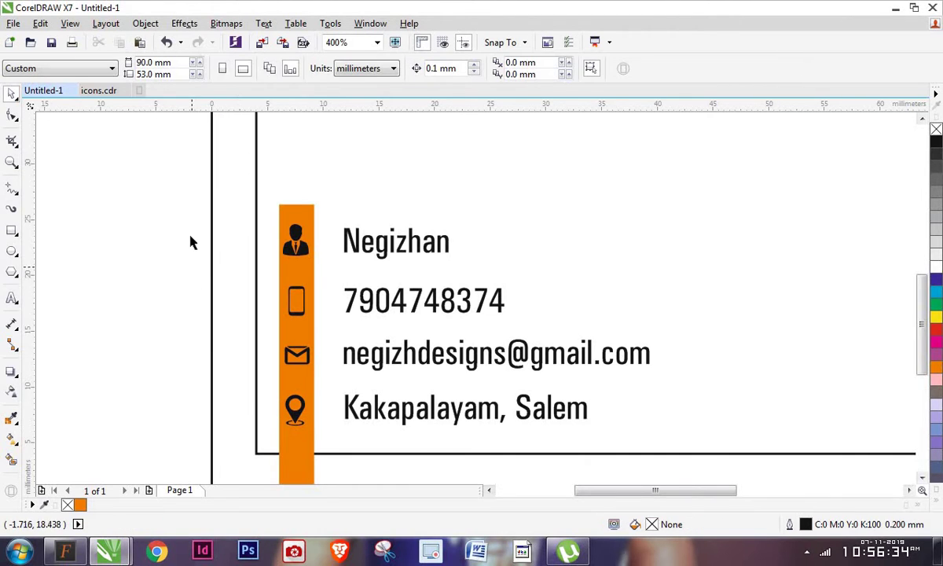
drag(177, 189, 340, 463)
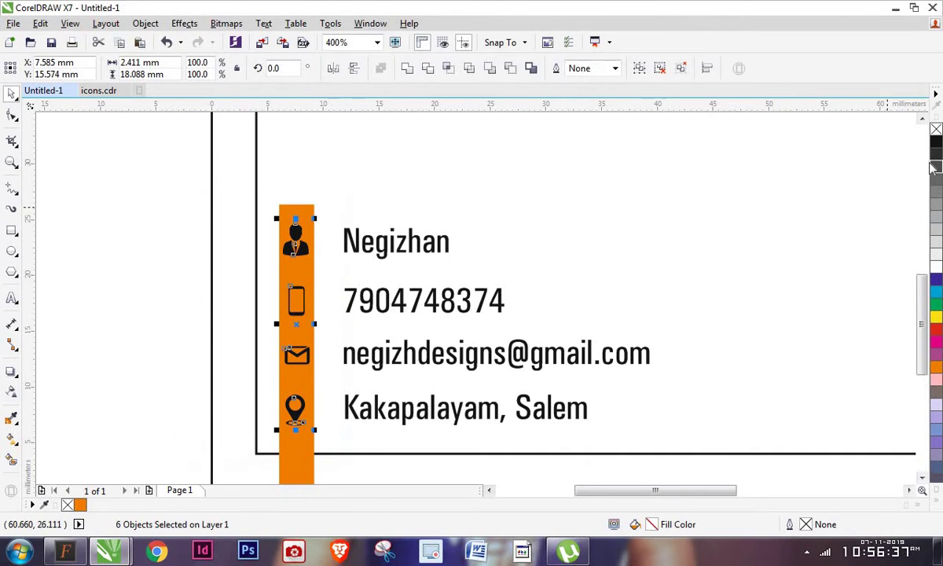
click(199, 284)
click(296, 404)
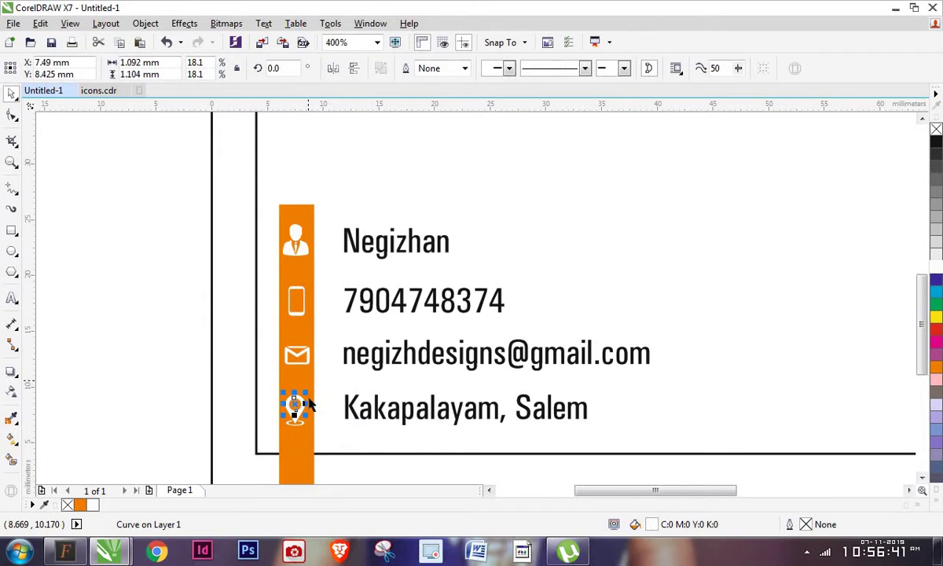
click(184, 357)
scroll(251, 316, down, 1)
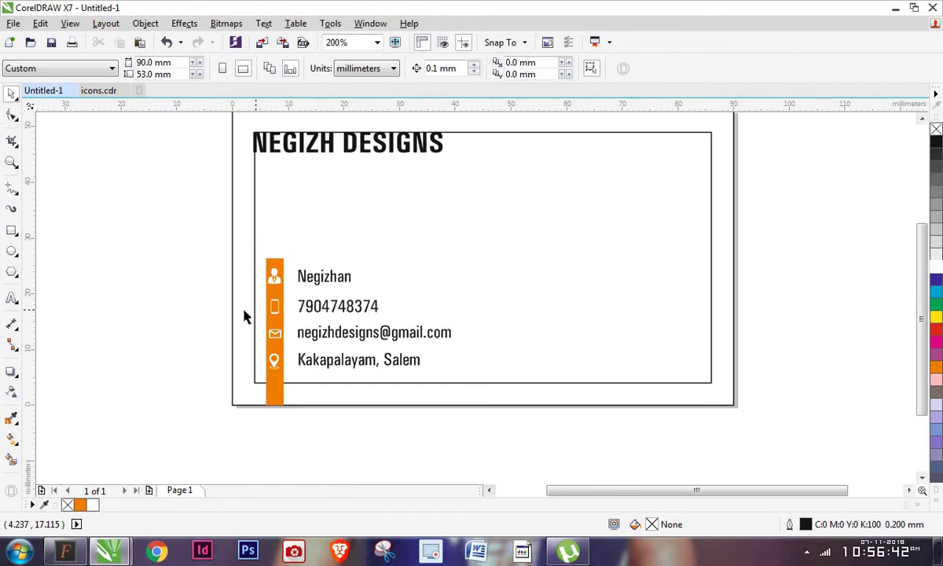
Remove the black outlines from the inner and outer card rectangles
scroll(243, 316, up, 1)
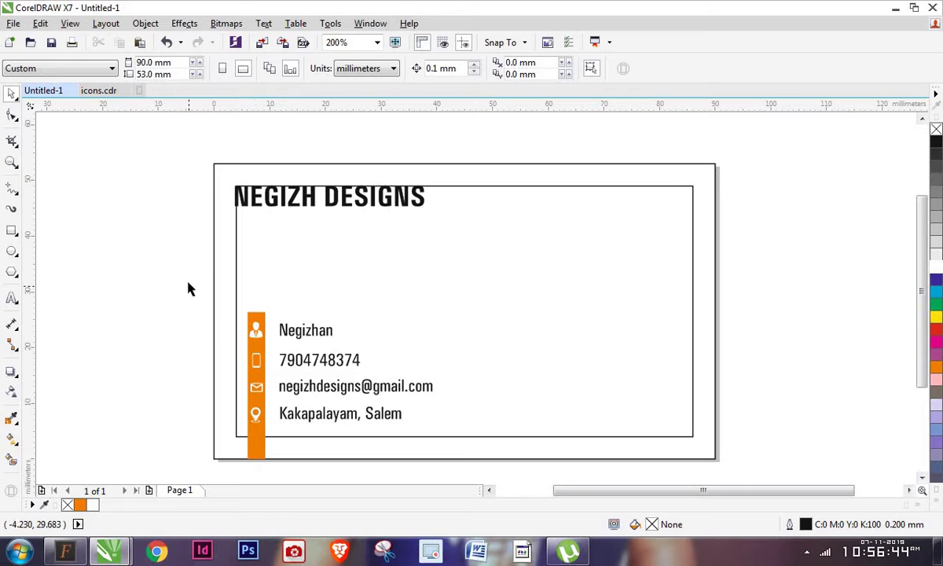
click(264, 186)
shift+click(259, 164)
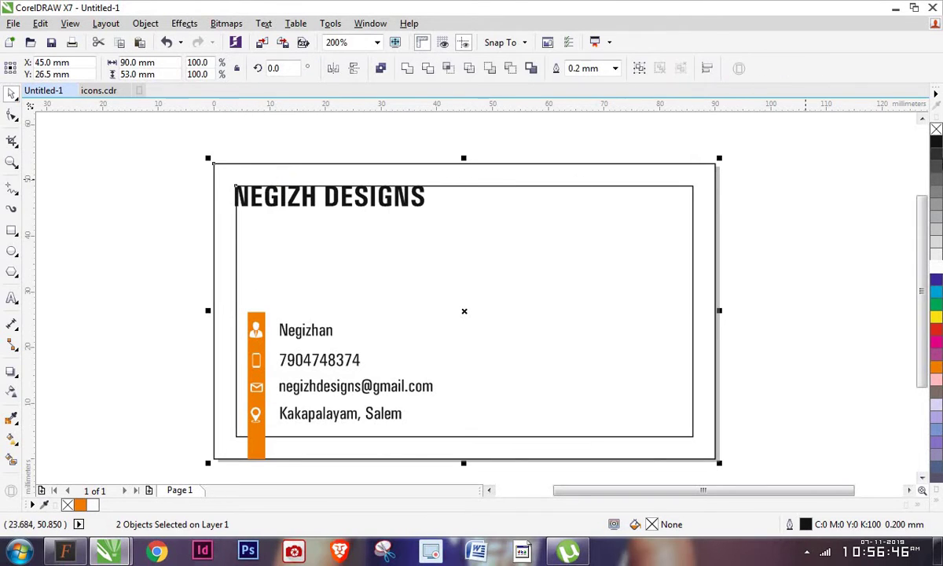
right_click(936, 129)
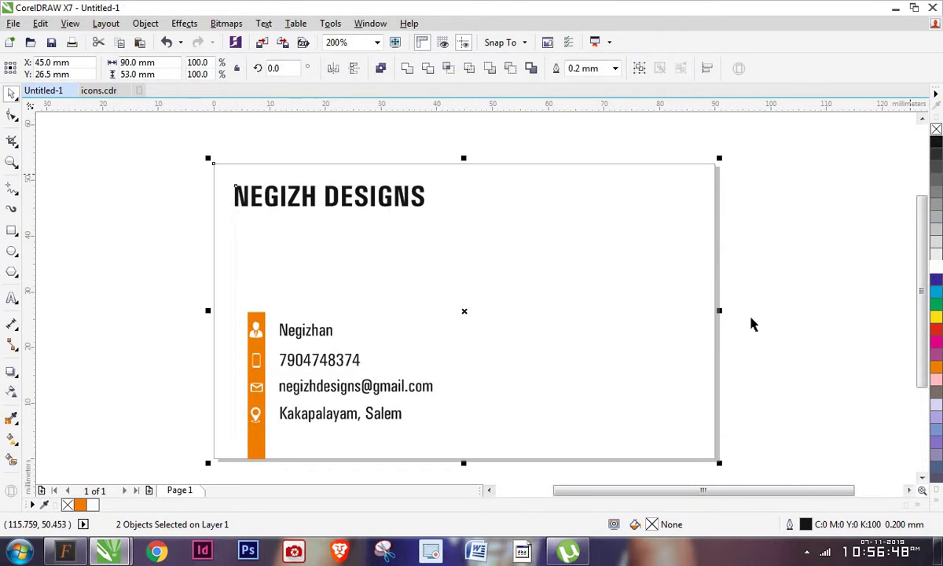
click(156, 289)
scroll(263, 283, down, 1)
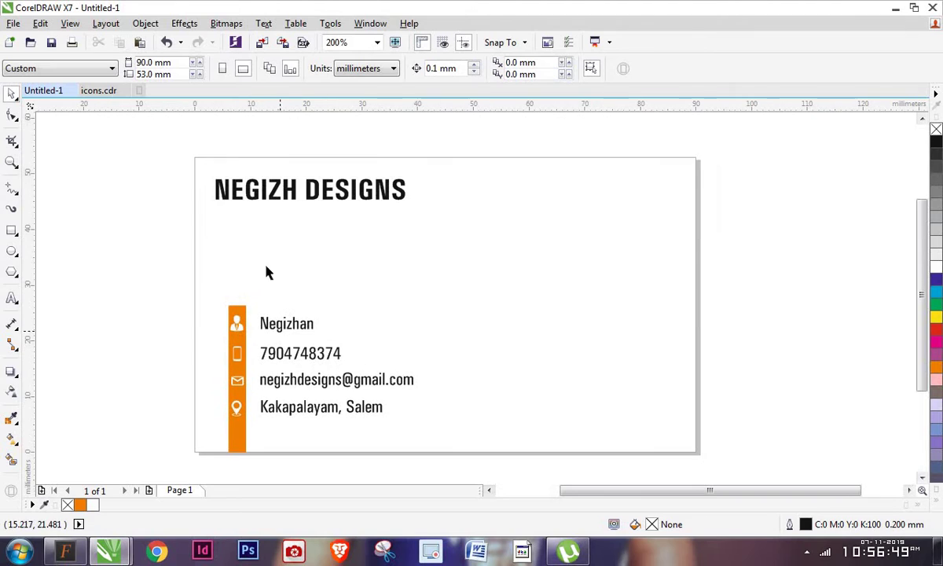
Try right-aligning NEGIZH DESIGNS to the card, then restore it to the top left
click(281, 203)
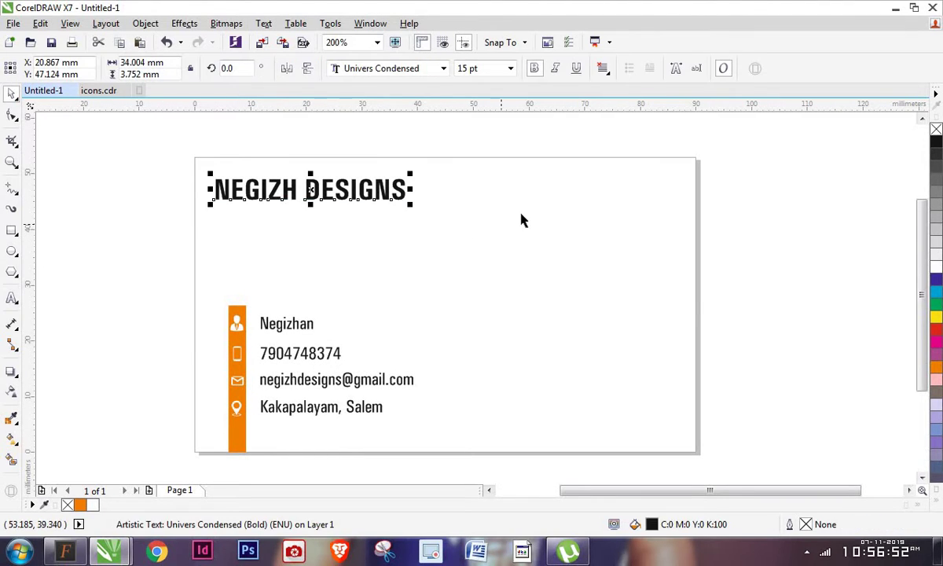
shift+click(521, 215)
key(r)
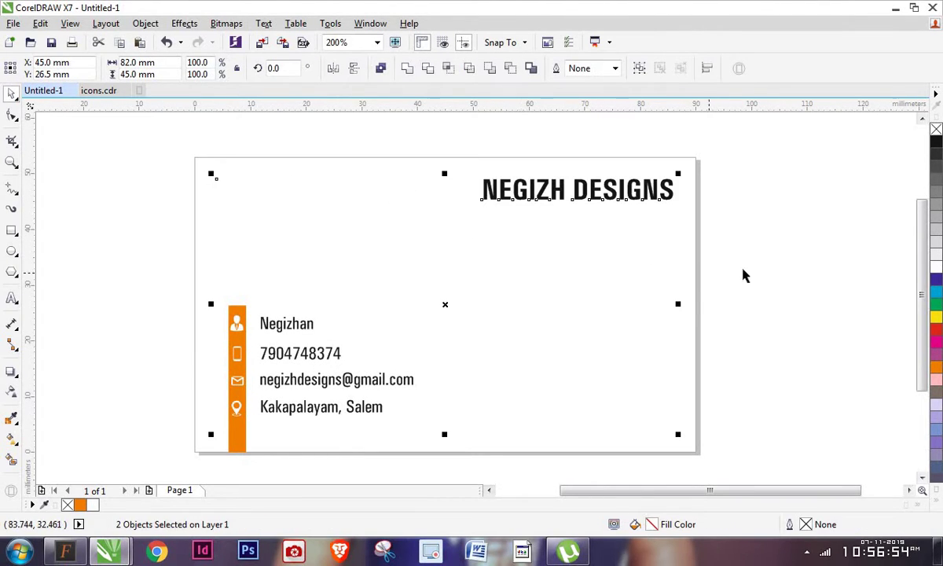
click(757, 254)
drag(668, 199, 727, 260)
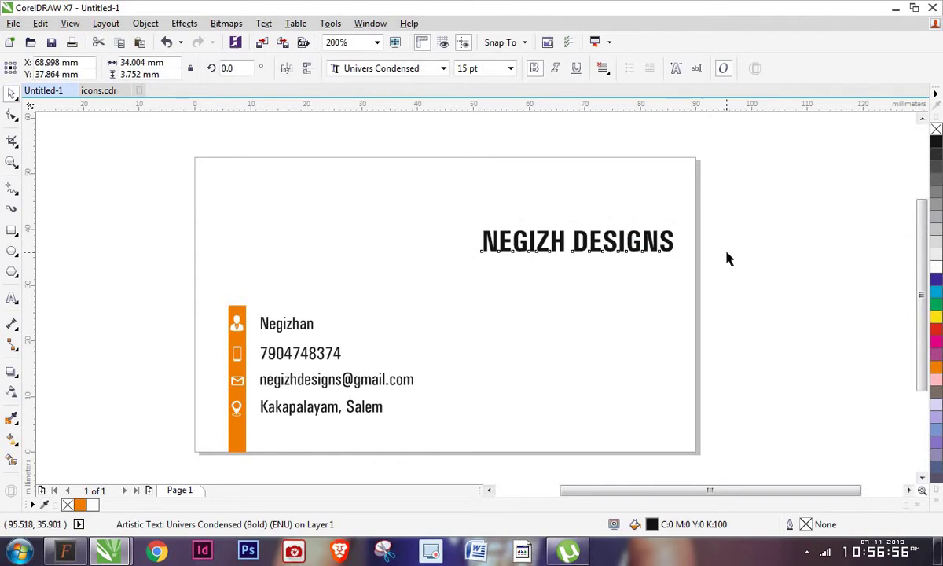
click(727, 260)
key(ctrl+z)
key(ctrl+z)
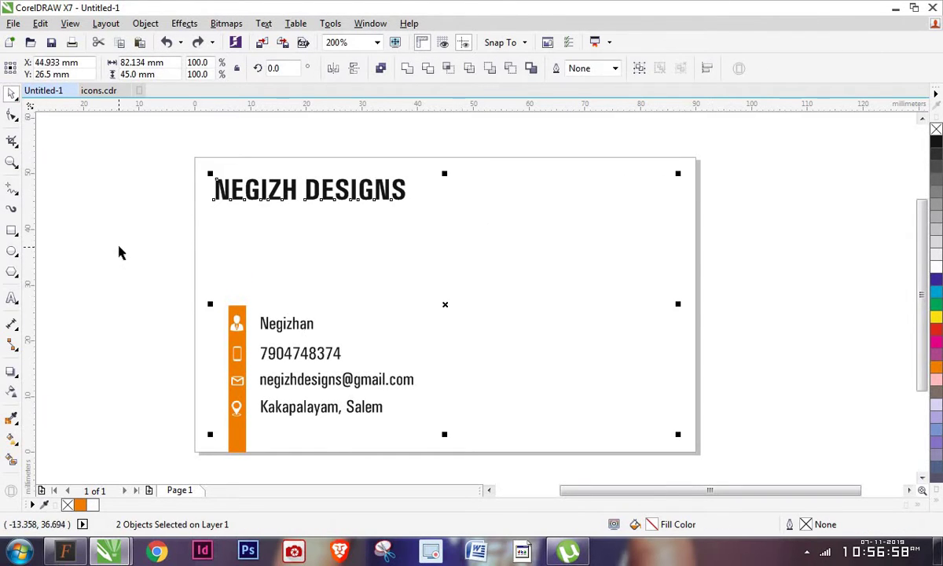
click(120, 252)
drag(135, 276, 446, 472)
Group the orange bar, white icons and four contact lines with Ctrl+G, keeping the group at the lower left
key(ctrl+g)
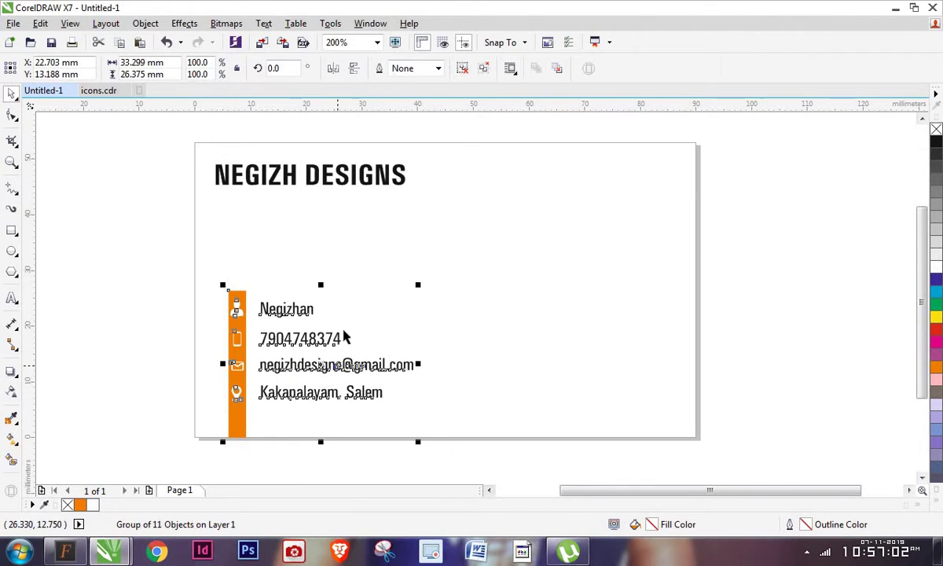
drag(312, 312, 481, 312)
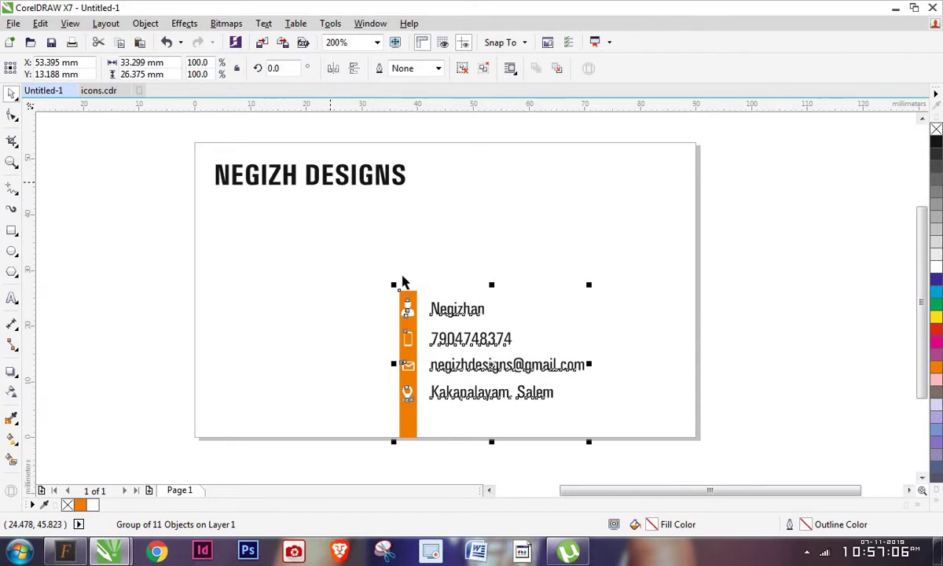
drag(419, 292, 426, 293)
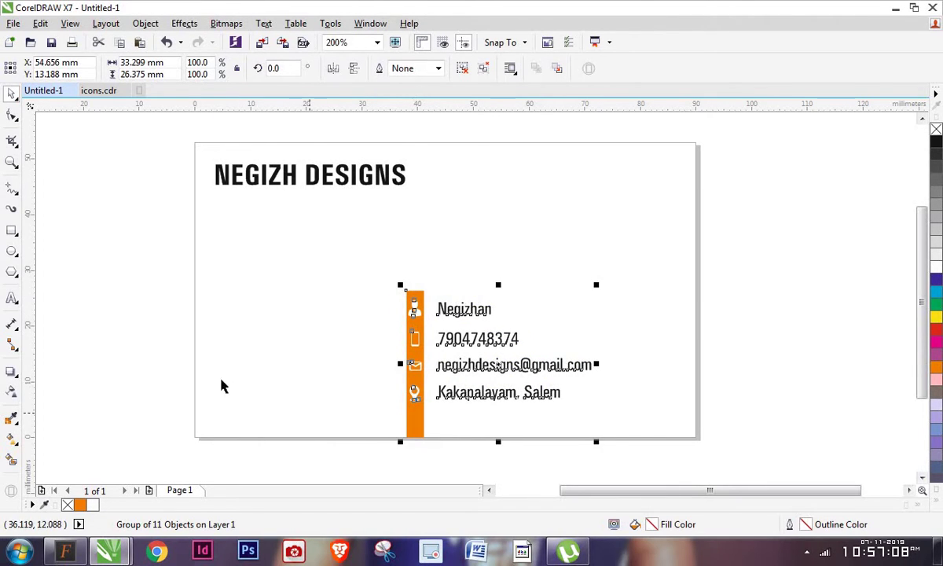
click(111, 331)
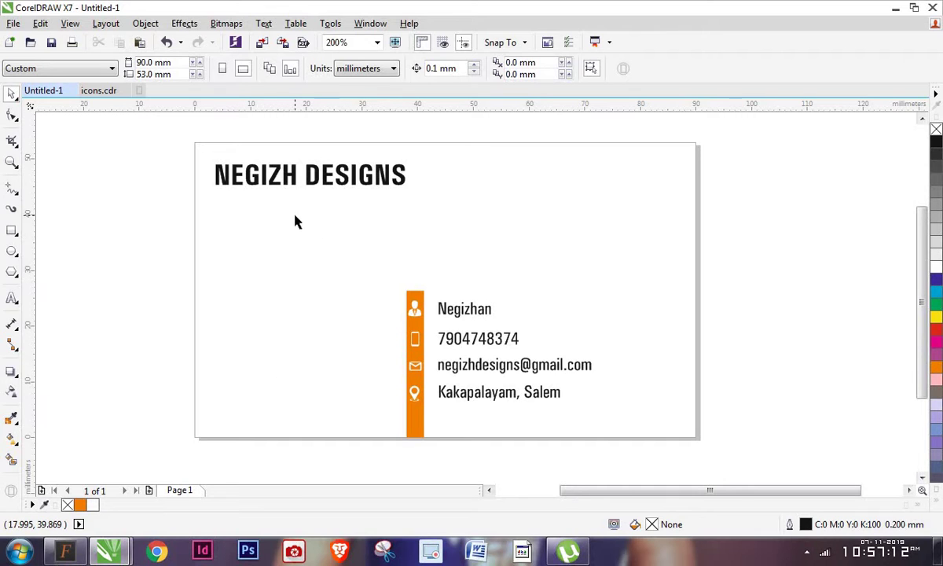
key(Tab)
drag(431, 337, 252, 337)
click(173, 303)
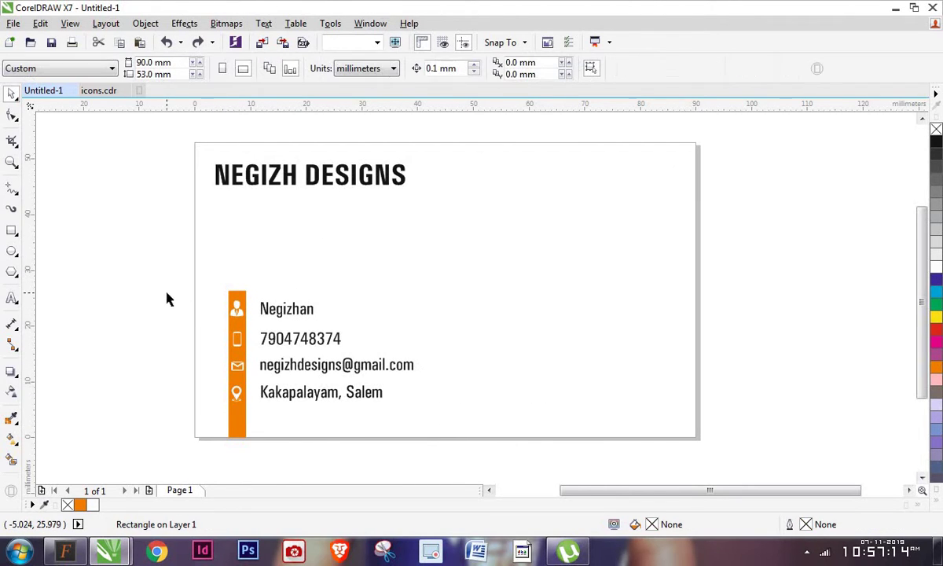